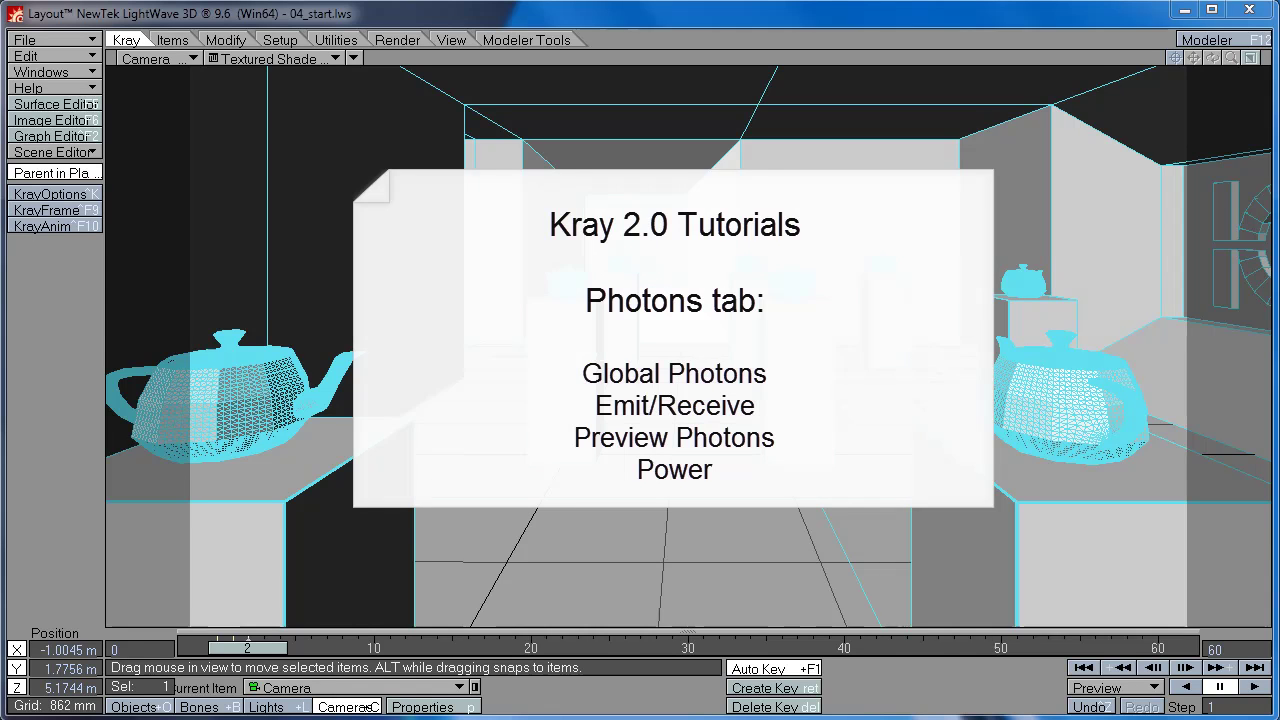
Open Kray Options to the 5000000 Global Photons setting and move the scene to frame 0
click(50, 194)
click(910, 180)
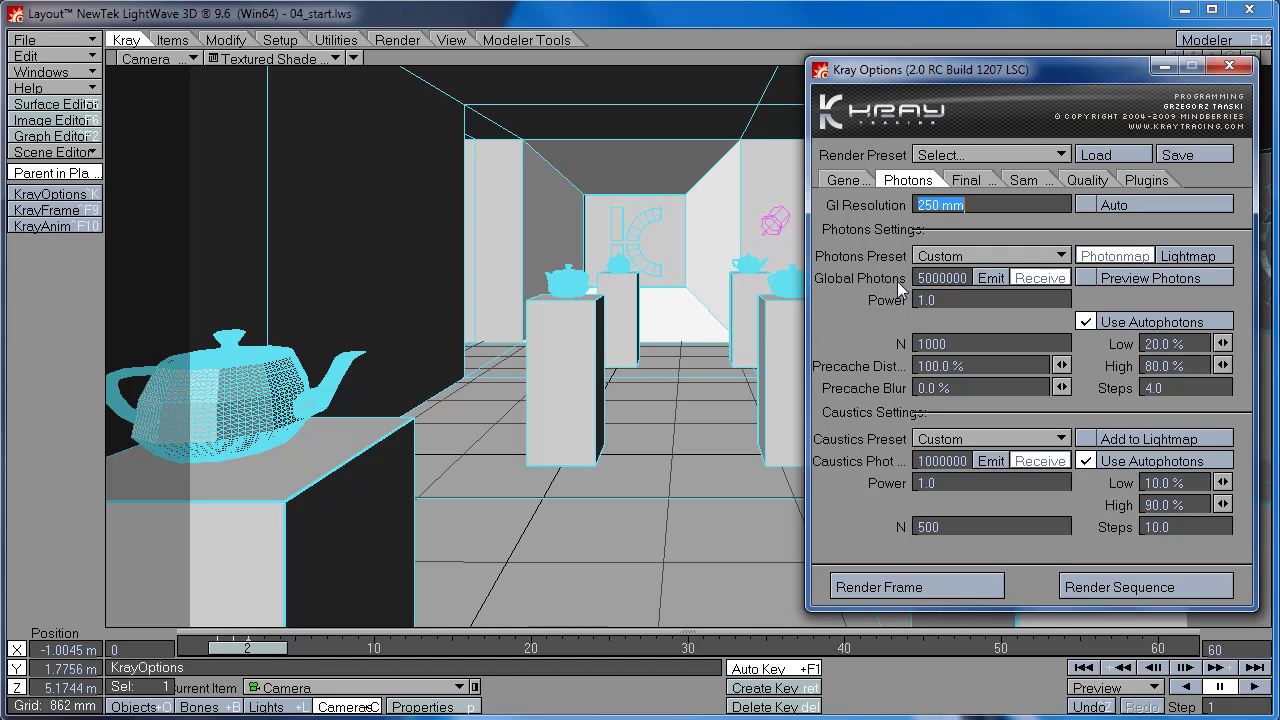
click(945, 277)
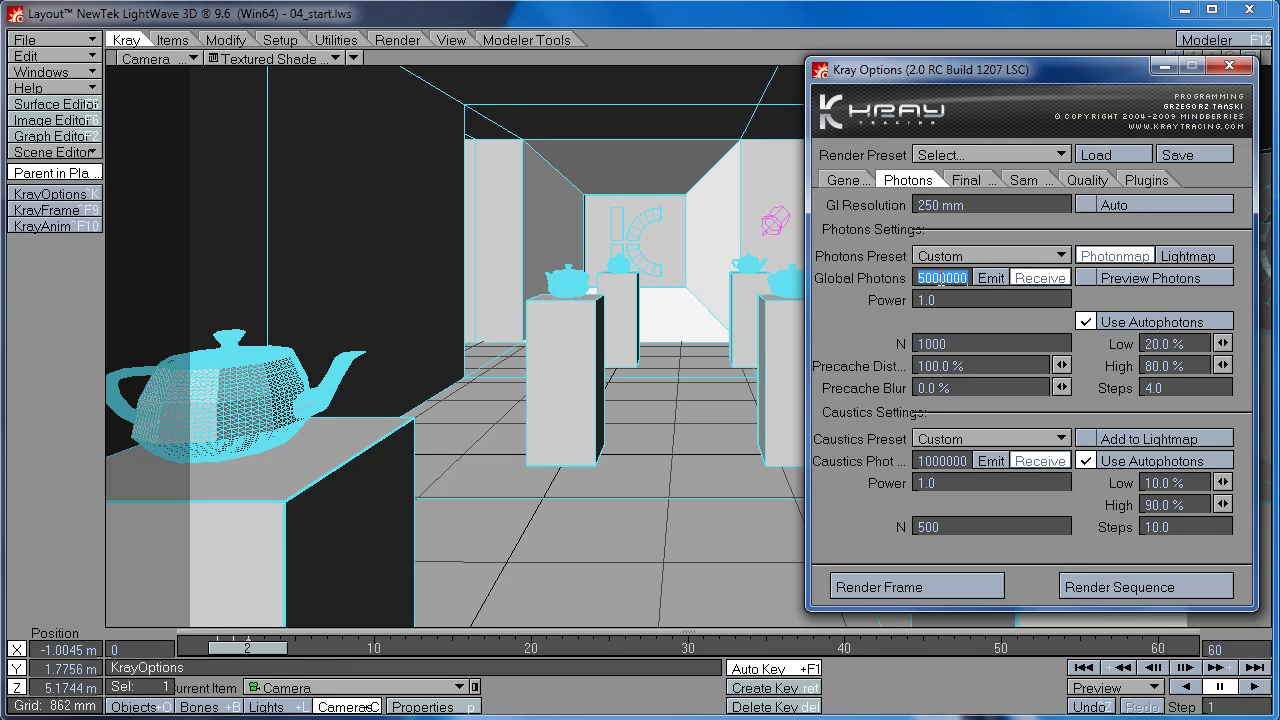
click(941, 280)
drag(250, 638, 218, 640)
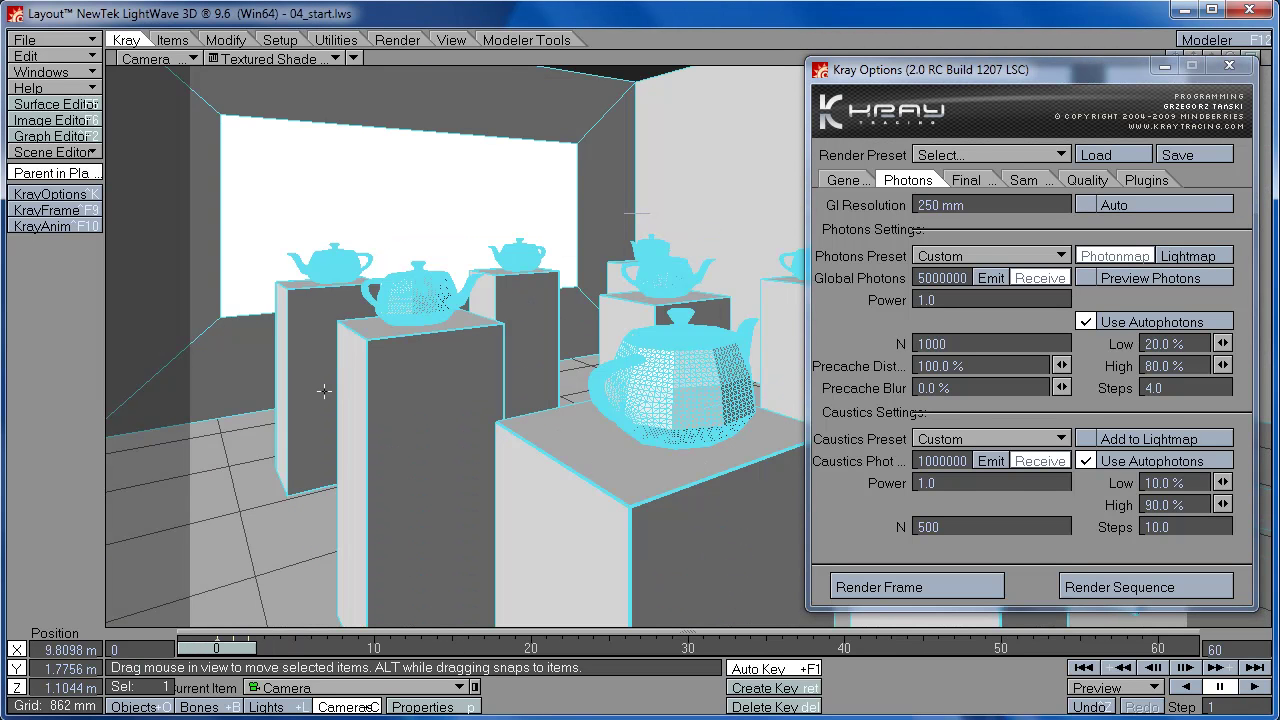
Set Kray's Diffuse Model to Photons Estimate with Global Unfiltered estimation
click(843, 180)
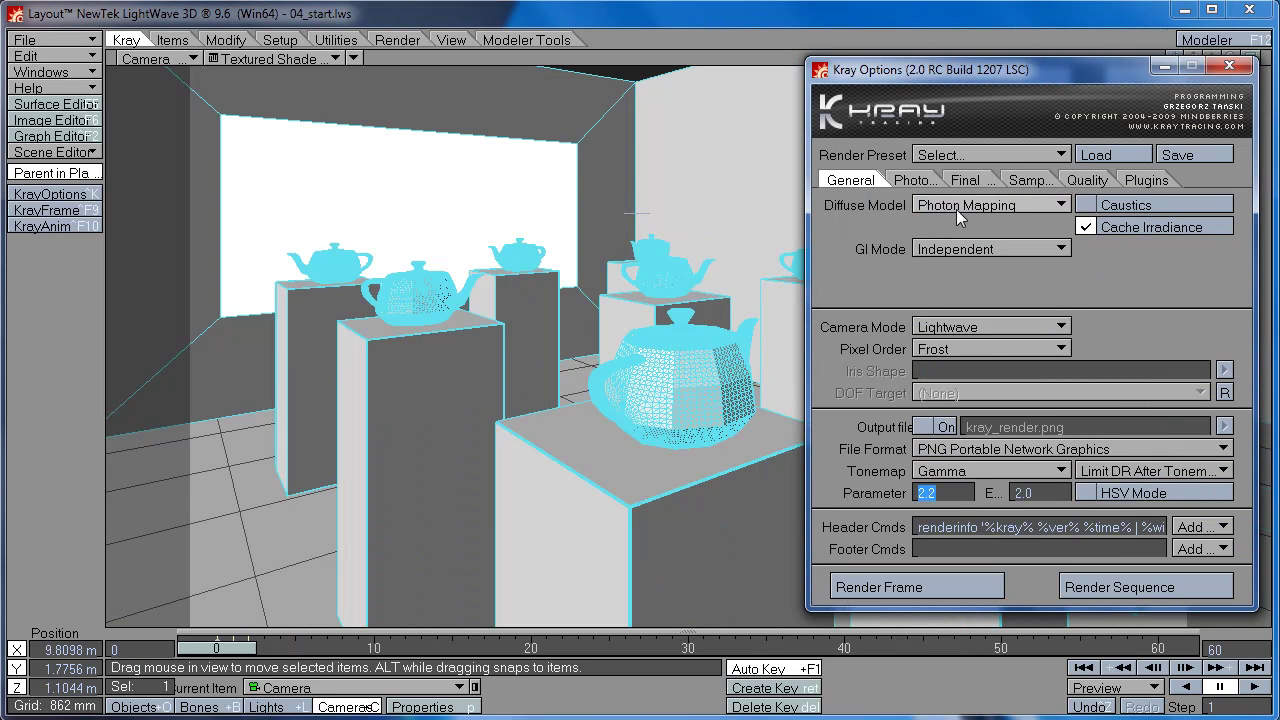
click(956, 207)
click(956, 197)
click(965, 227)
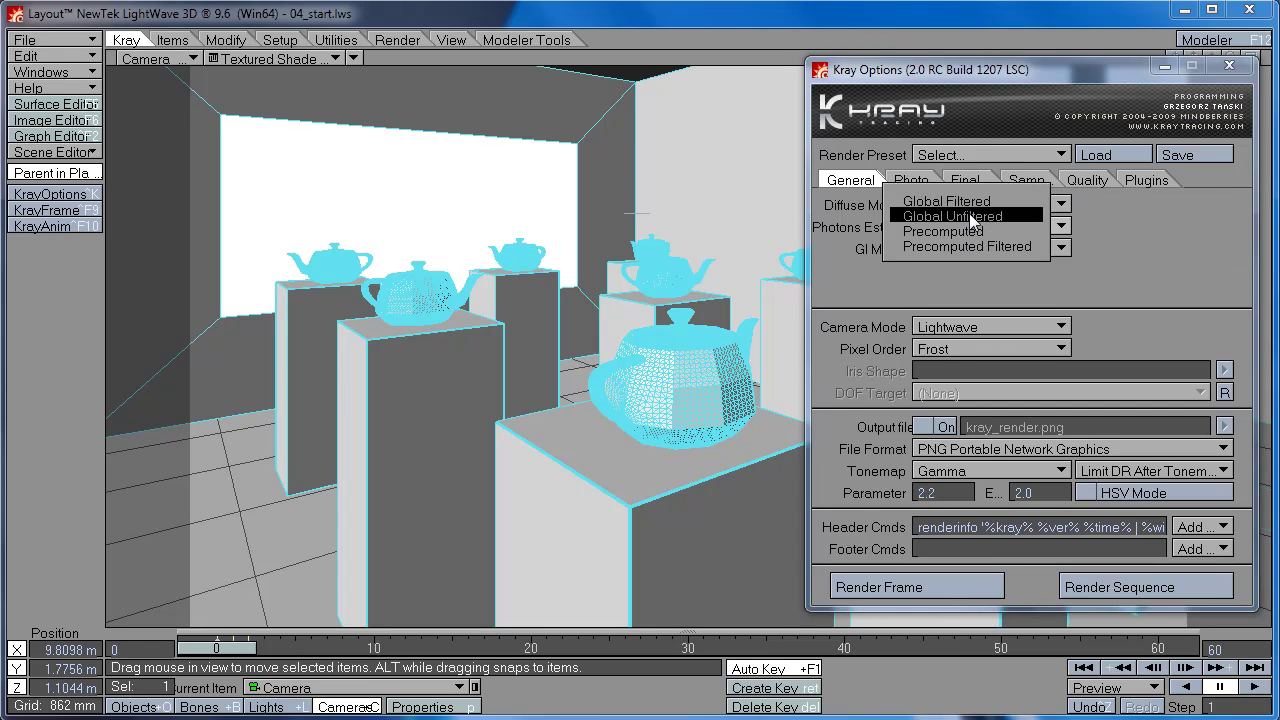
click(963, 214)
Set Global Photons to 1000
click(913, 180)
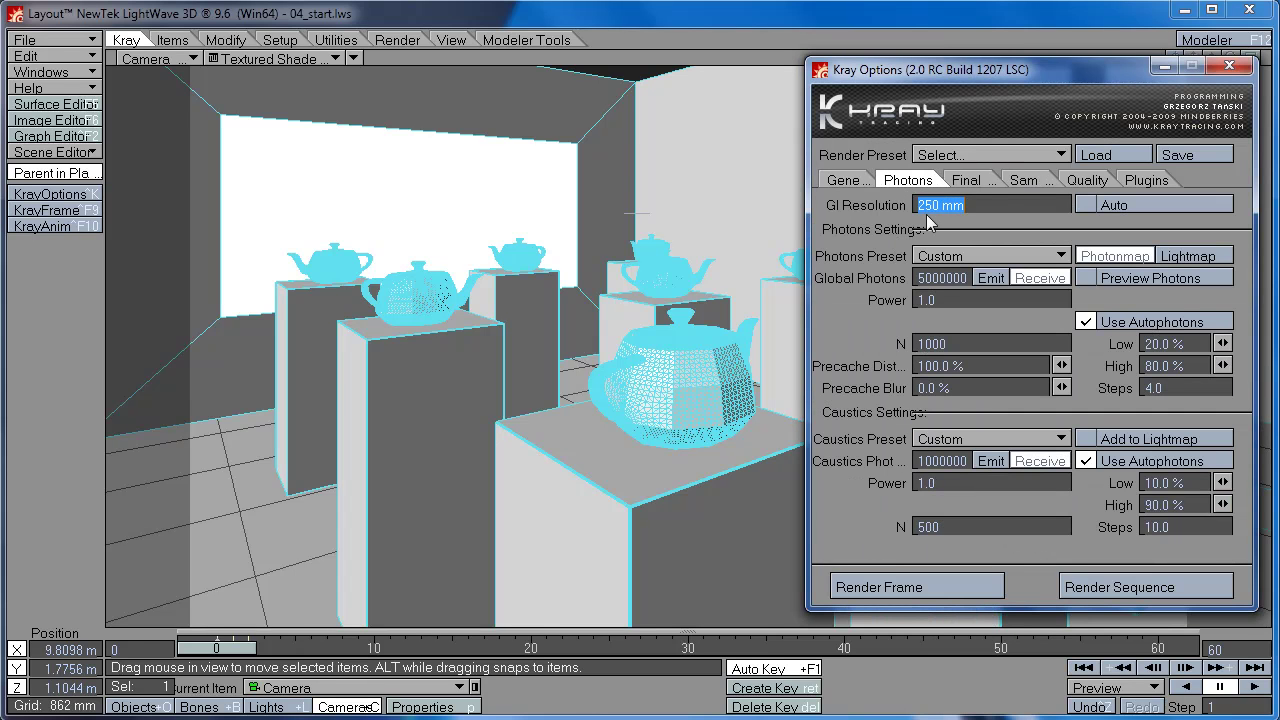
click(926, 278)
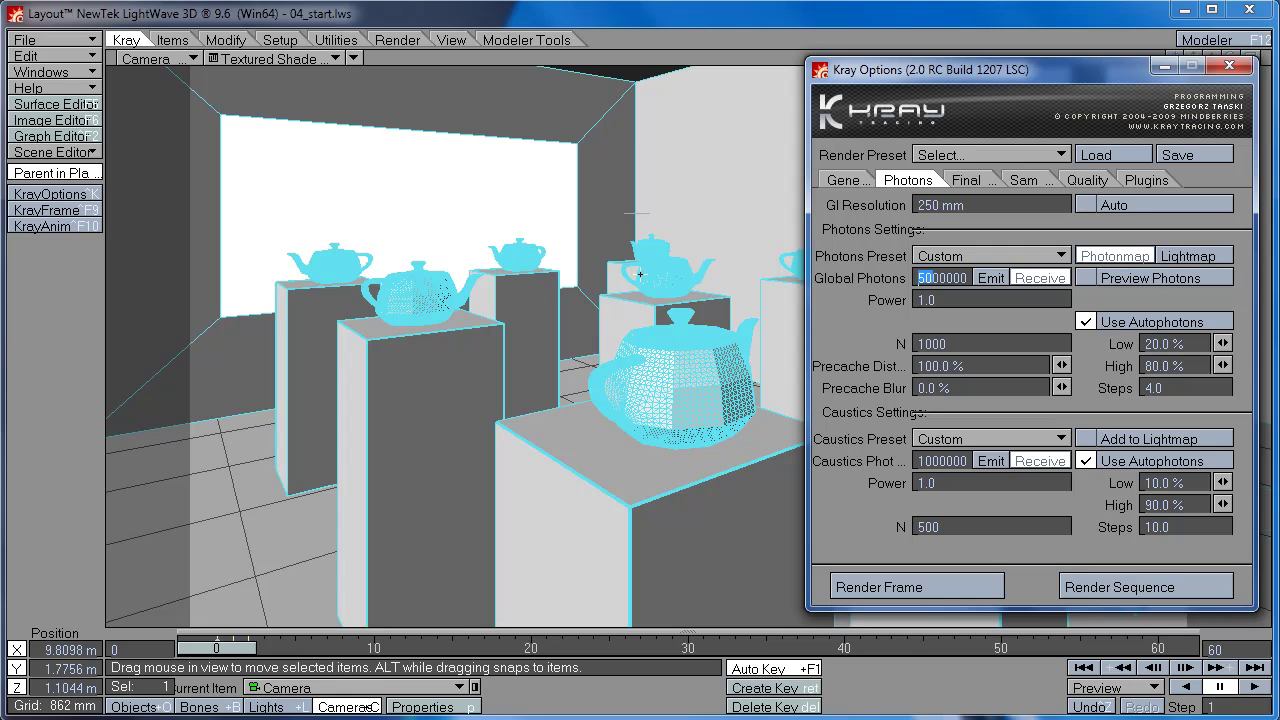
text(1)
Render frame 0 with Kray using 1000 global photons
click(897, 588)
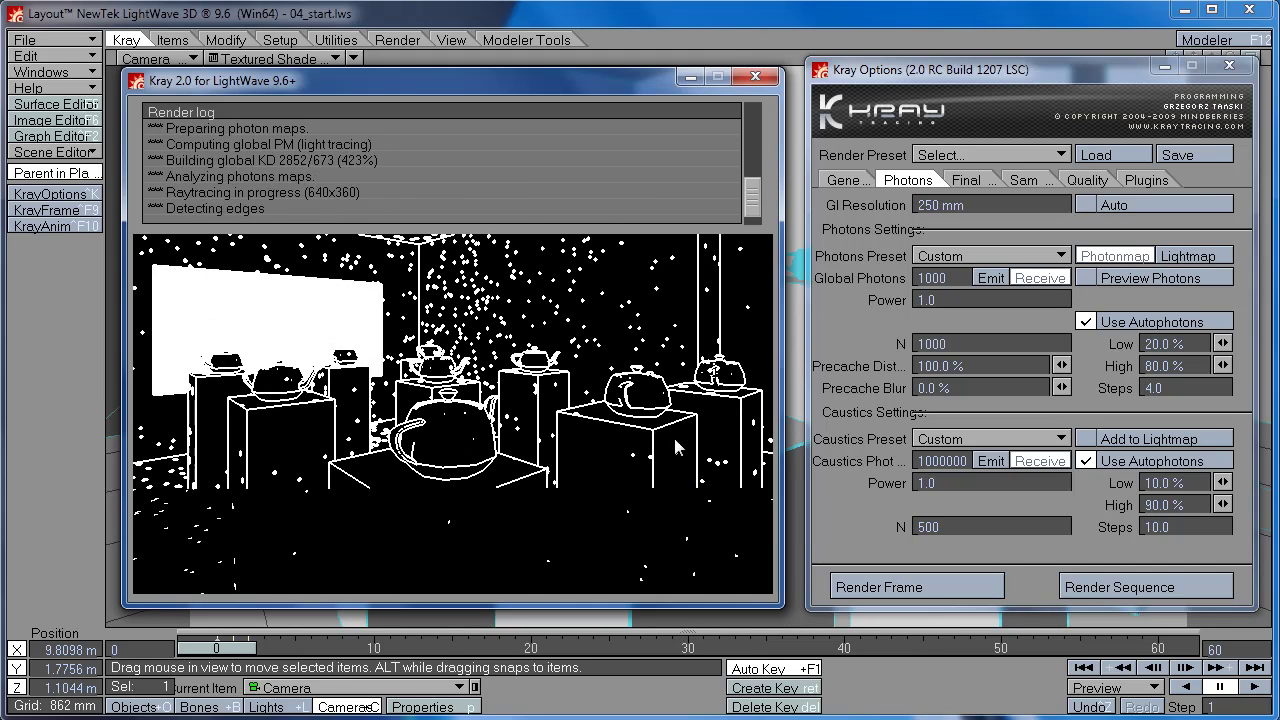
Raise Global Photons to 500000 and render frame 0 again
click(756, 77)
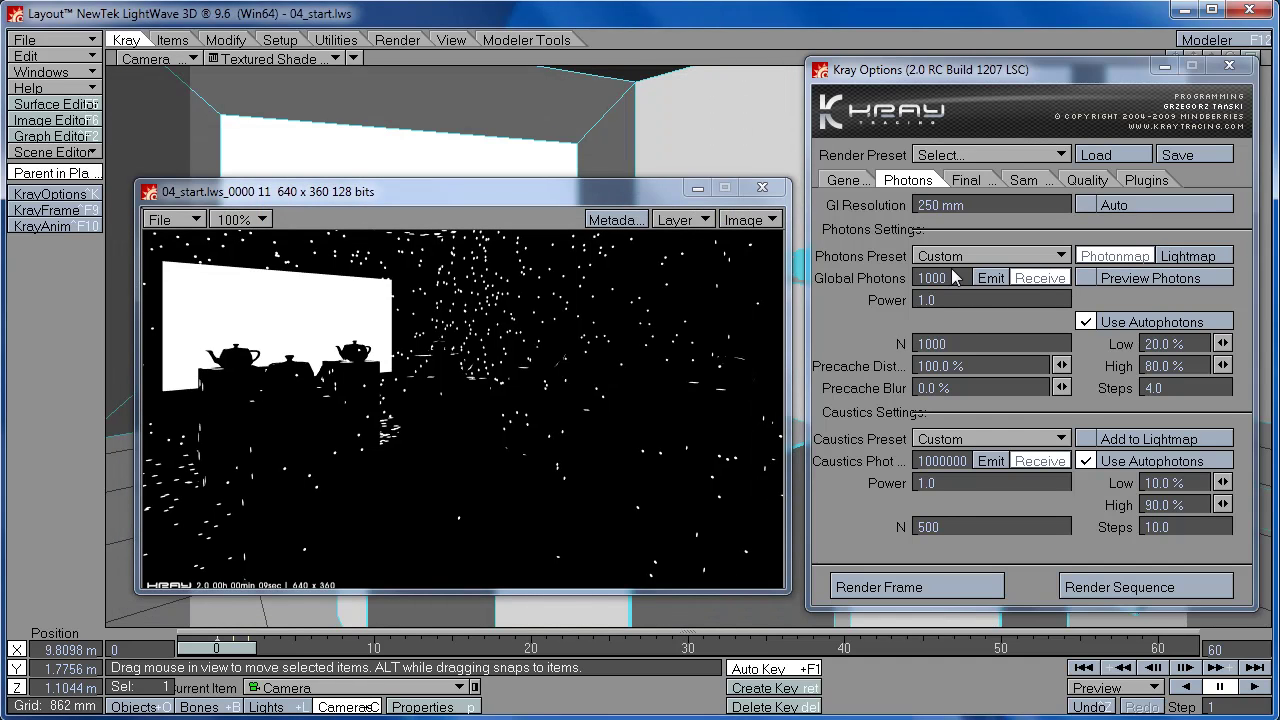
click(940, 278)
text(50)
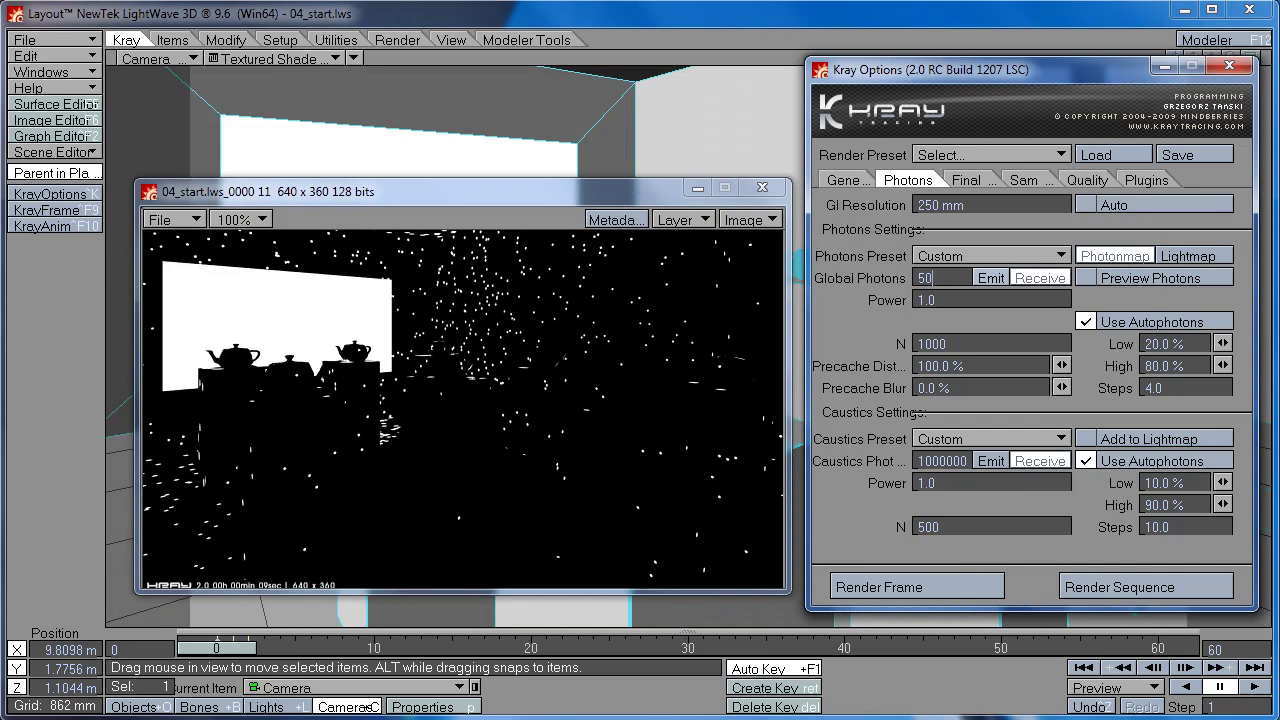
key(Return)
click(903, 586)
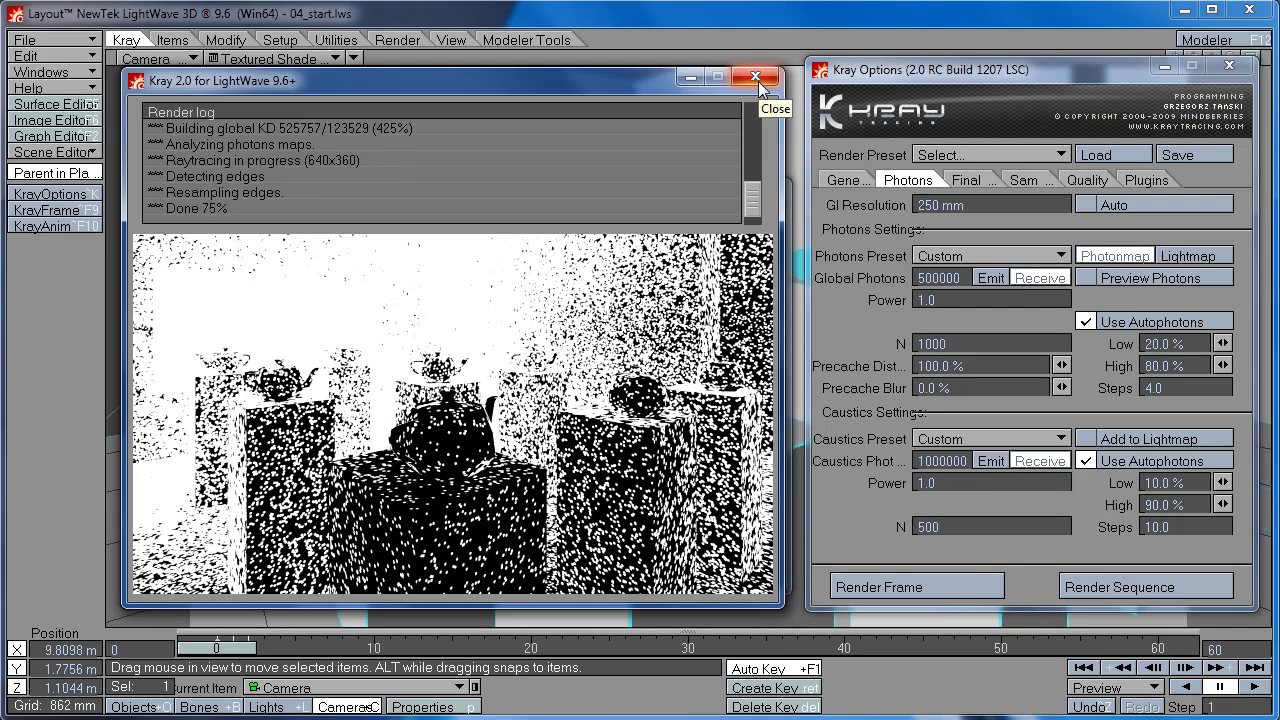
Set the lumi_light surface's Luminosity to 100% instead of 15000%
click(758, 81)
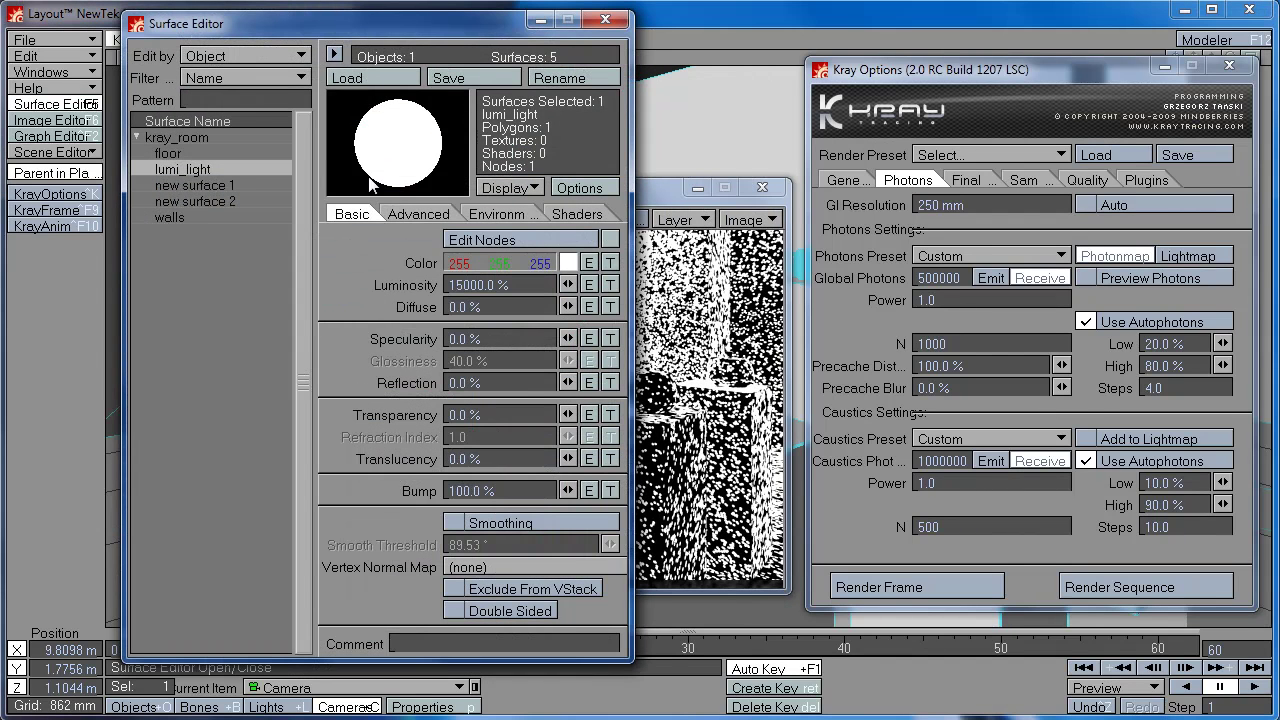
click(478, 285)
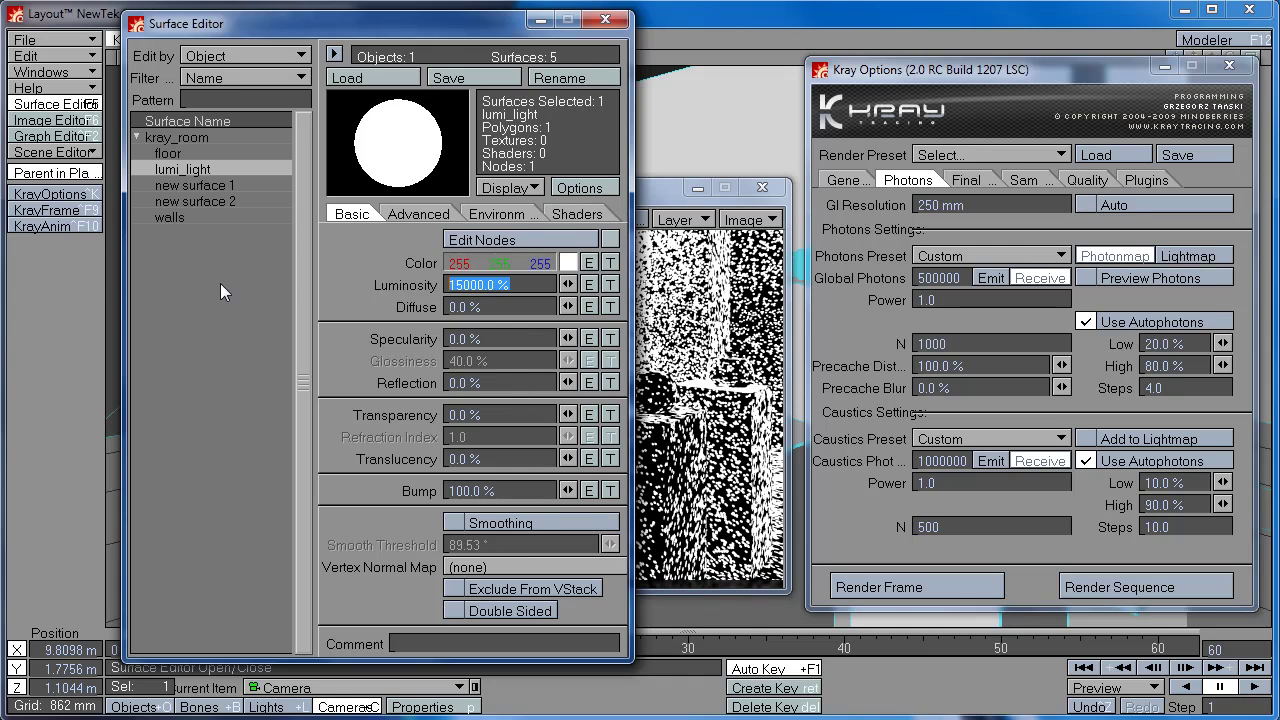
text(11)
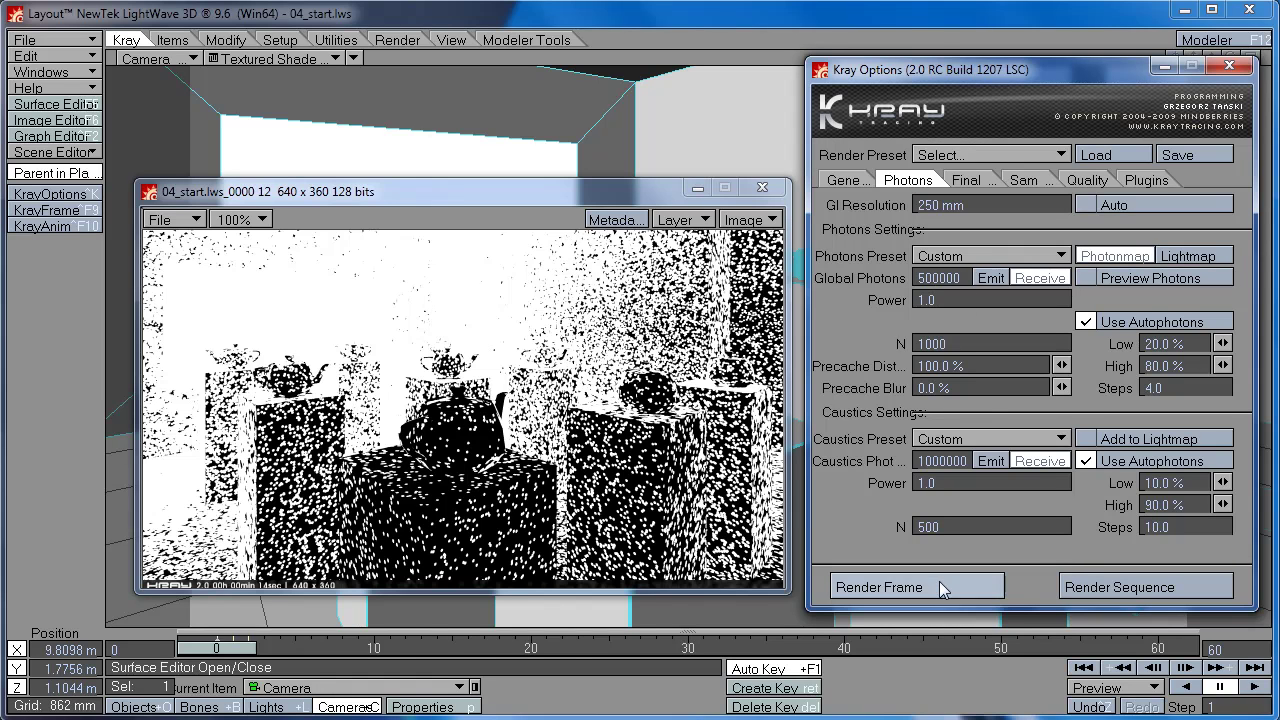
Close the rendered image window to return to the teapot gallery scene
click(1115, 283)
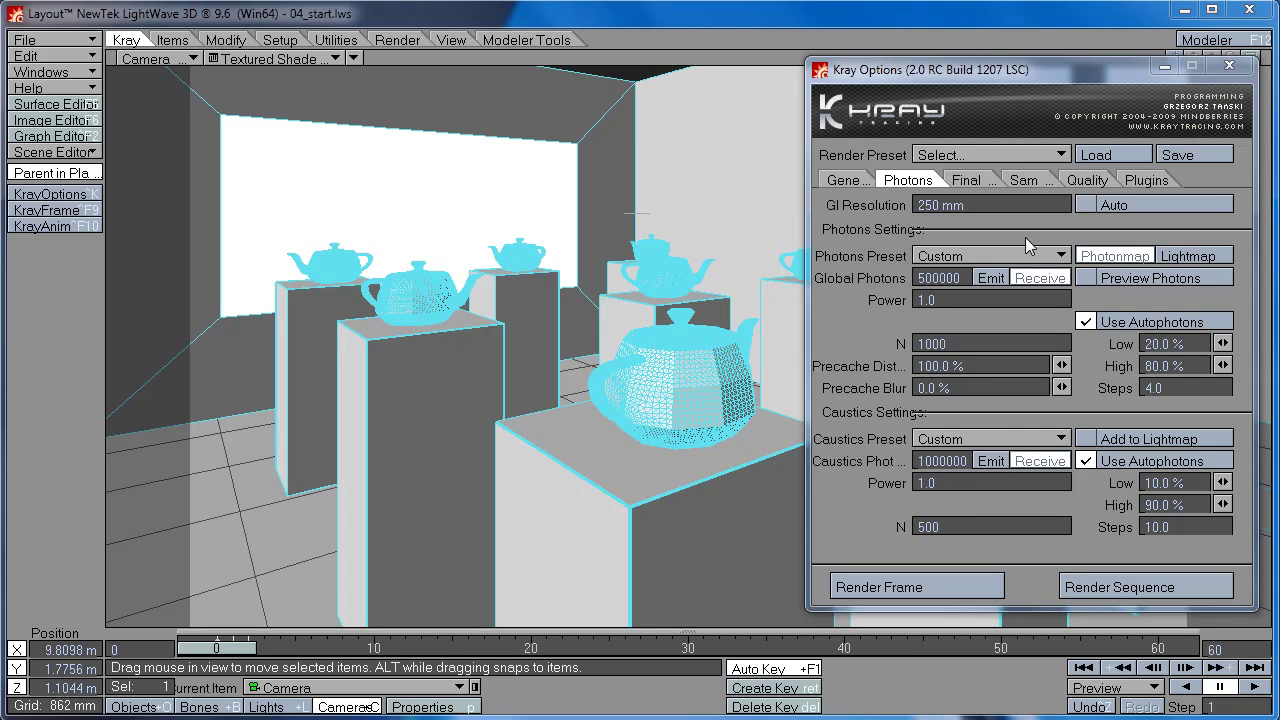
Turn on Kray's Preview Photons option and render a photon preview frame
click(846, 180)
click(909, 180)
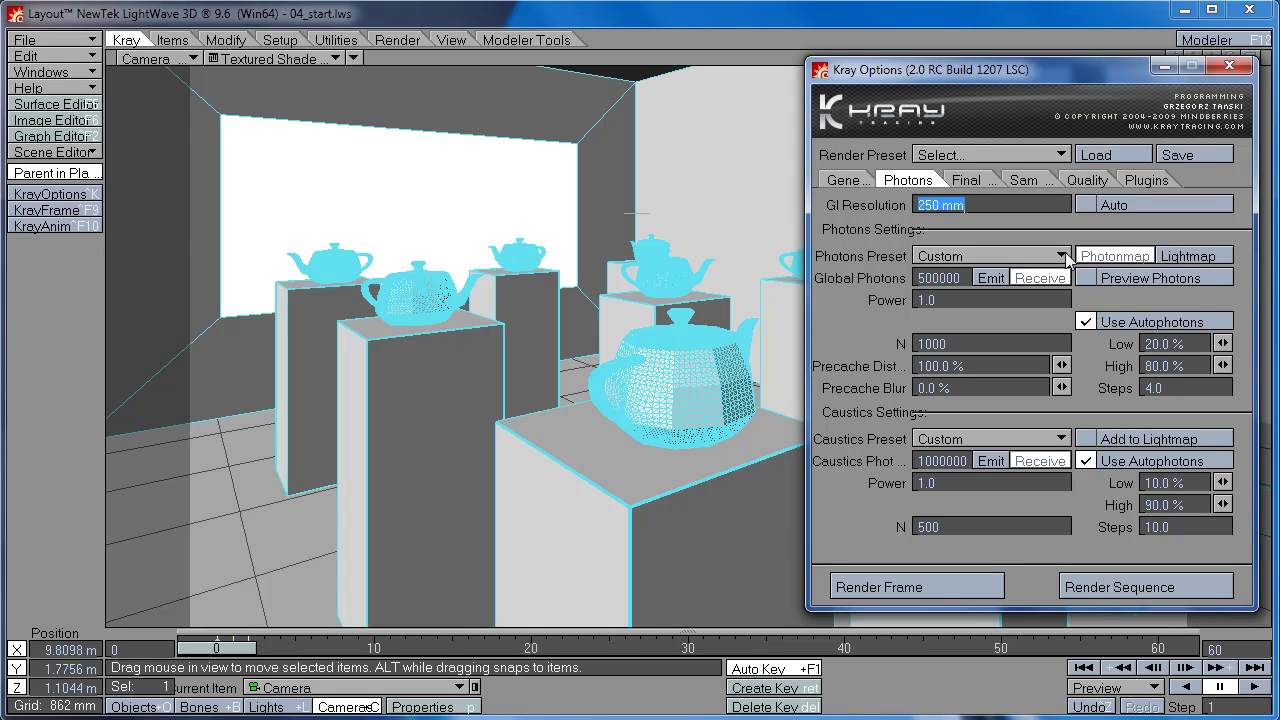
click(1105, 284)
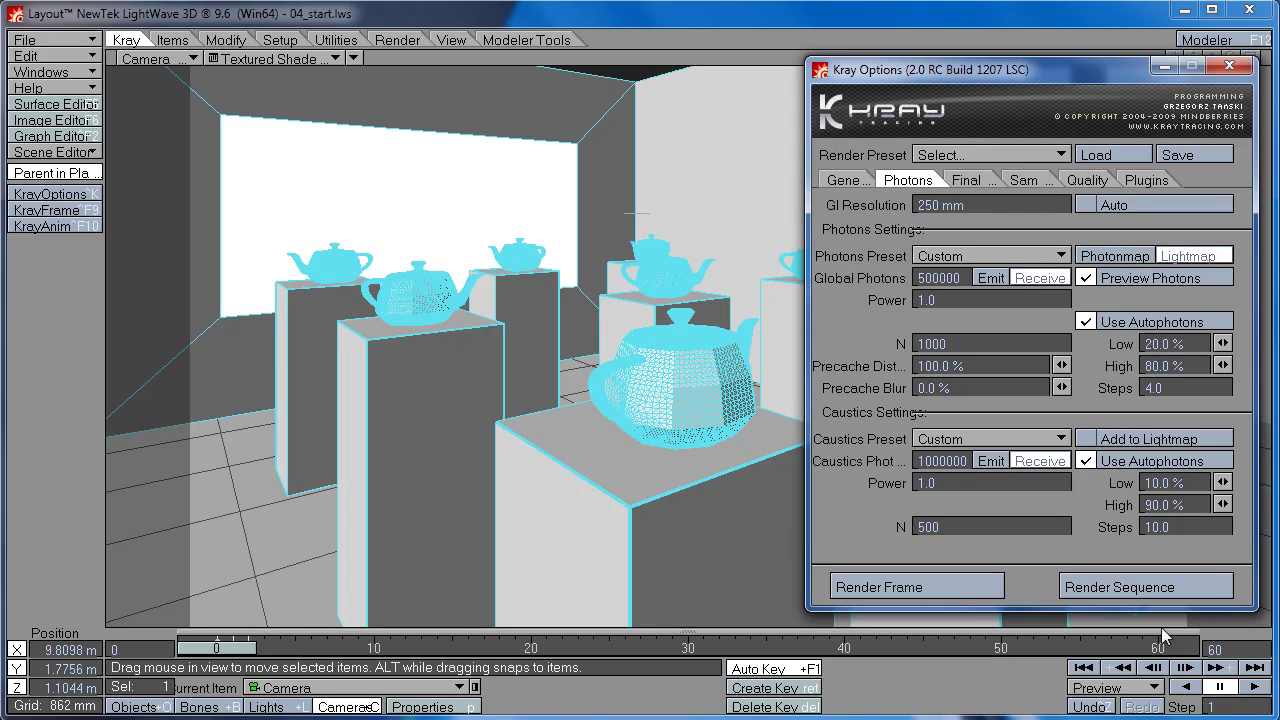
click(949, 588)
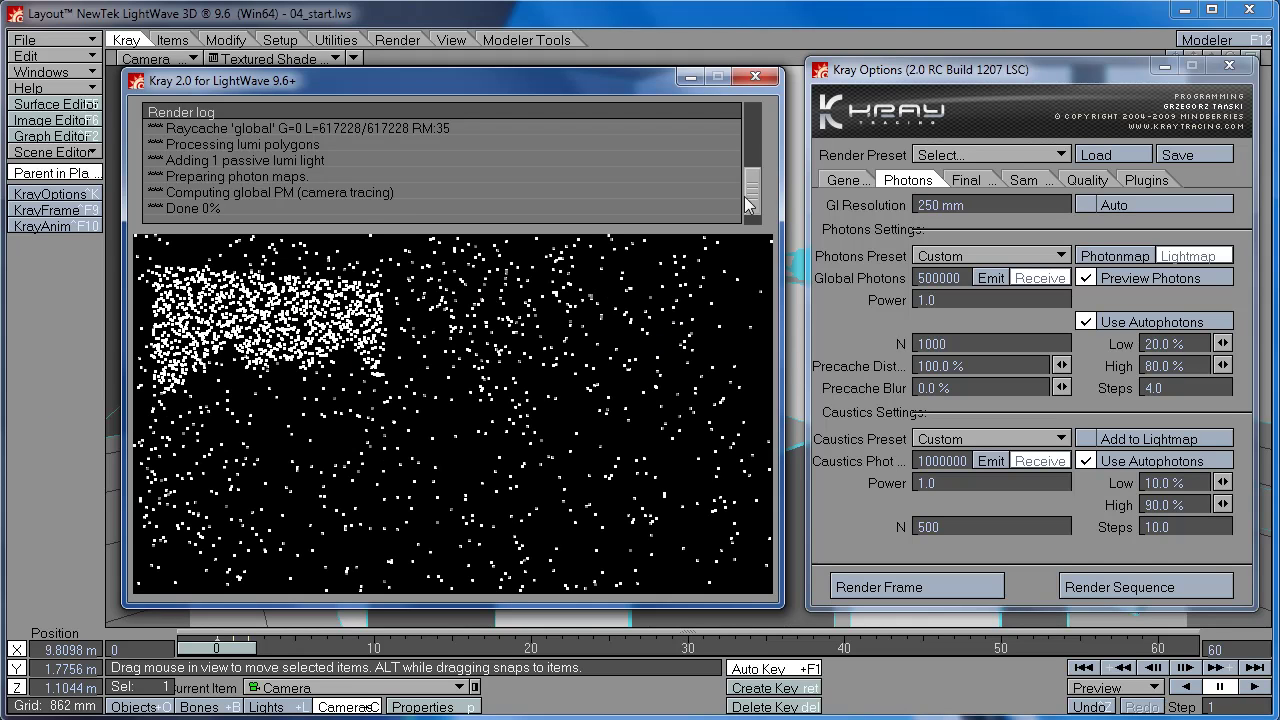
click(757, 77)
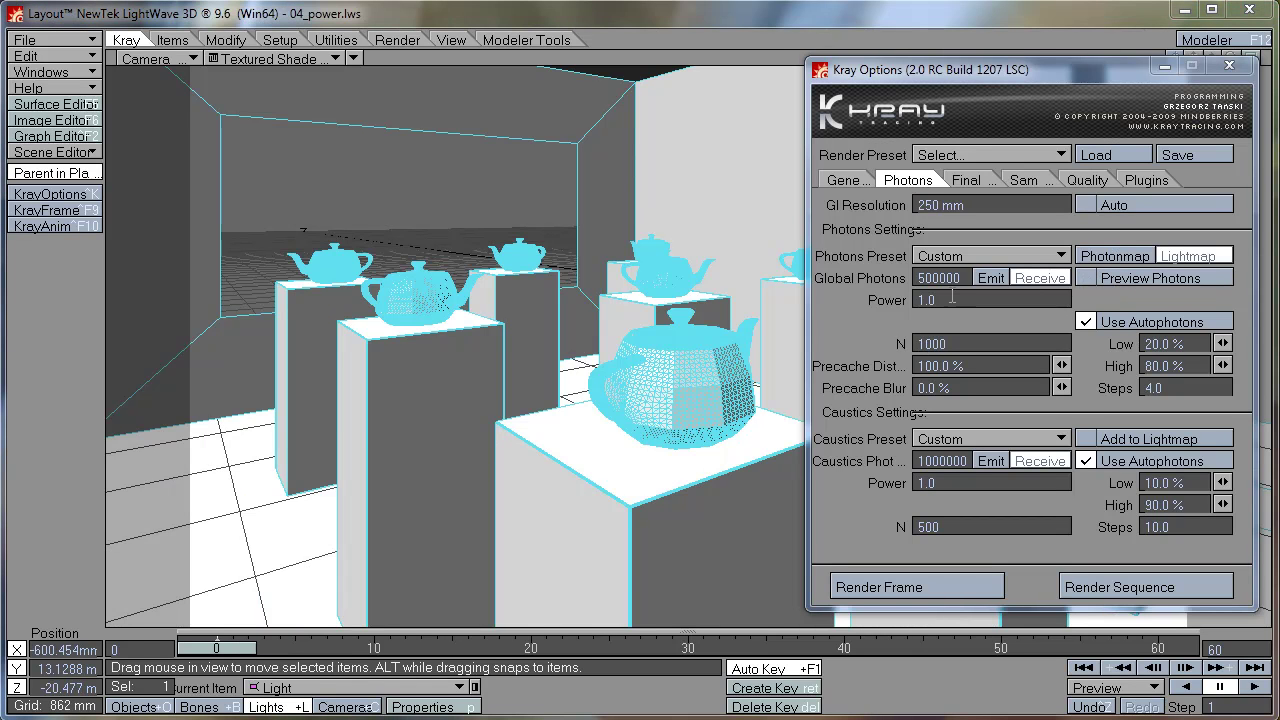
click(960, 300)
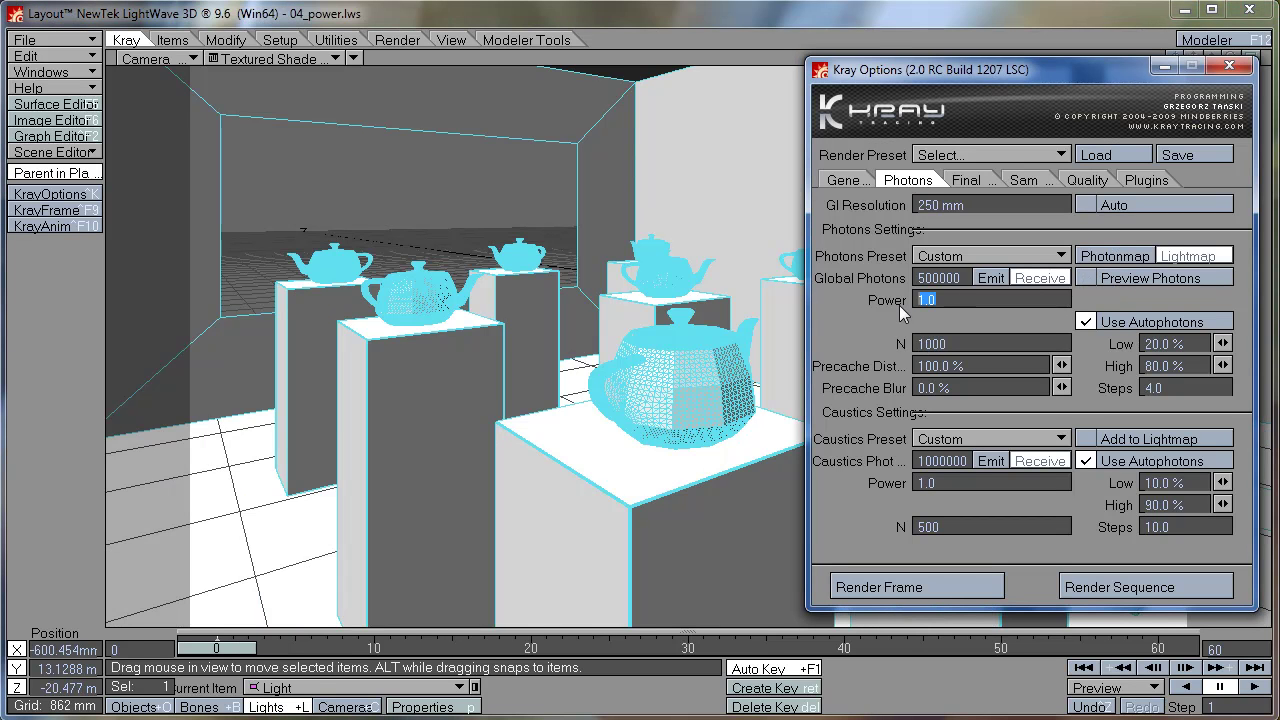
click(958, 299)
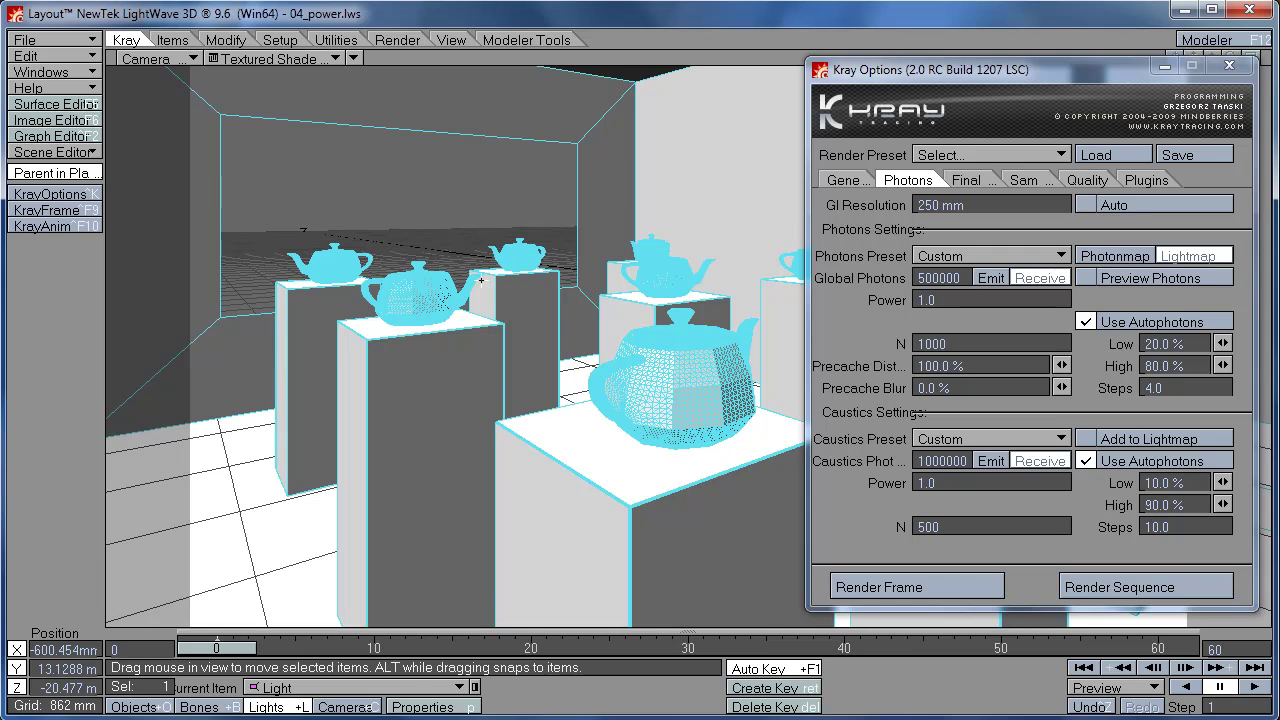
click(172, 58)
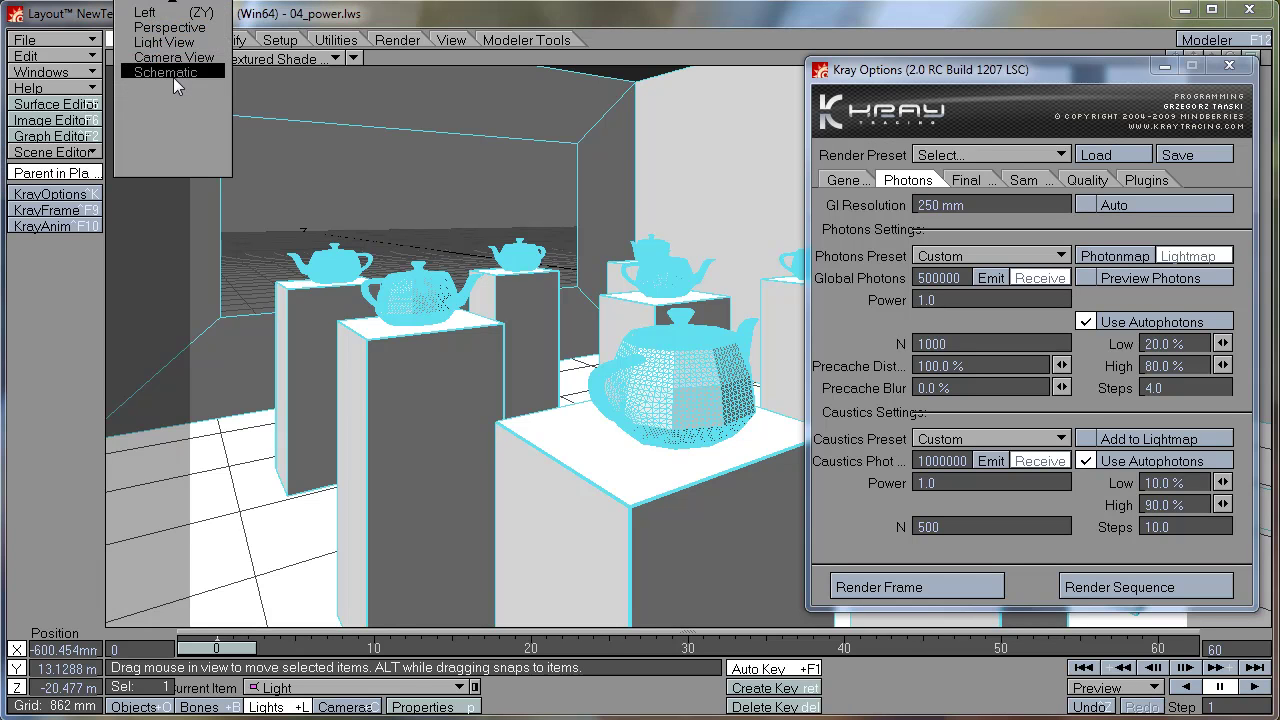
click(180, 46)
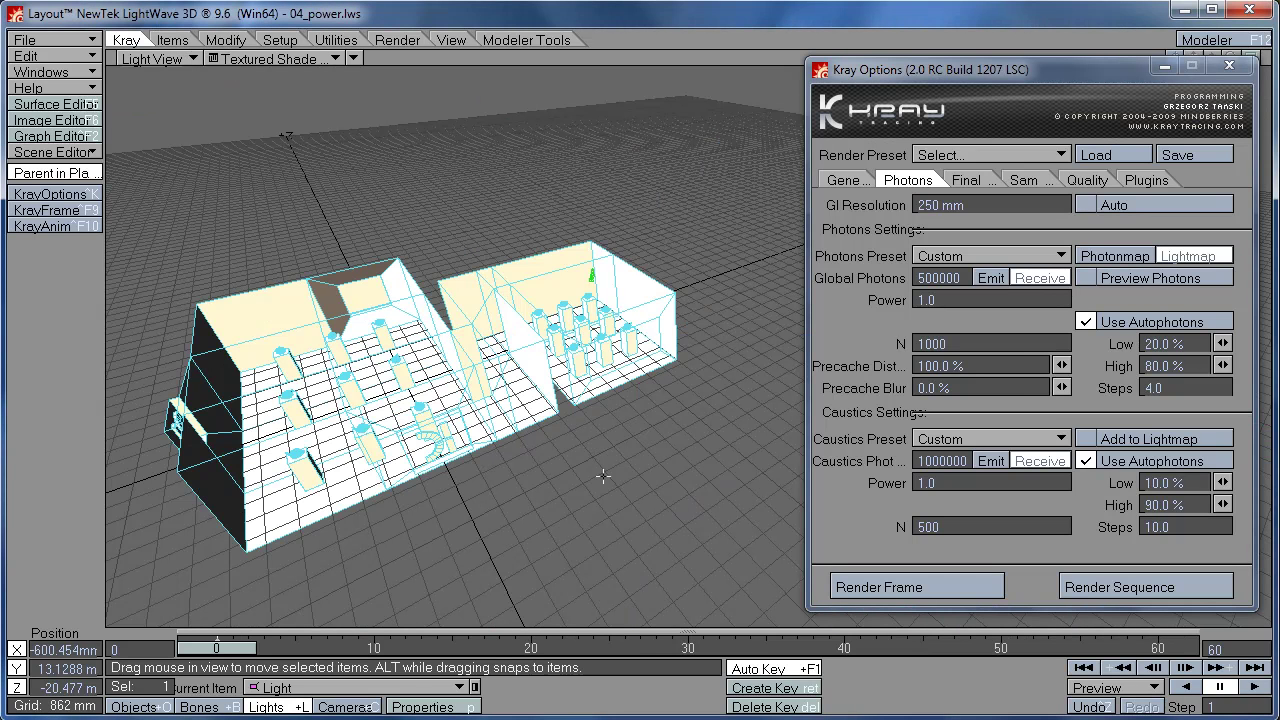
click(193, 60)
click(172, 74)
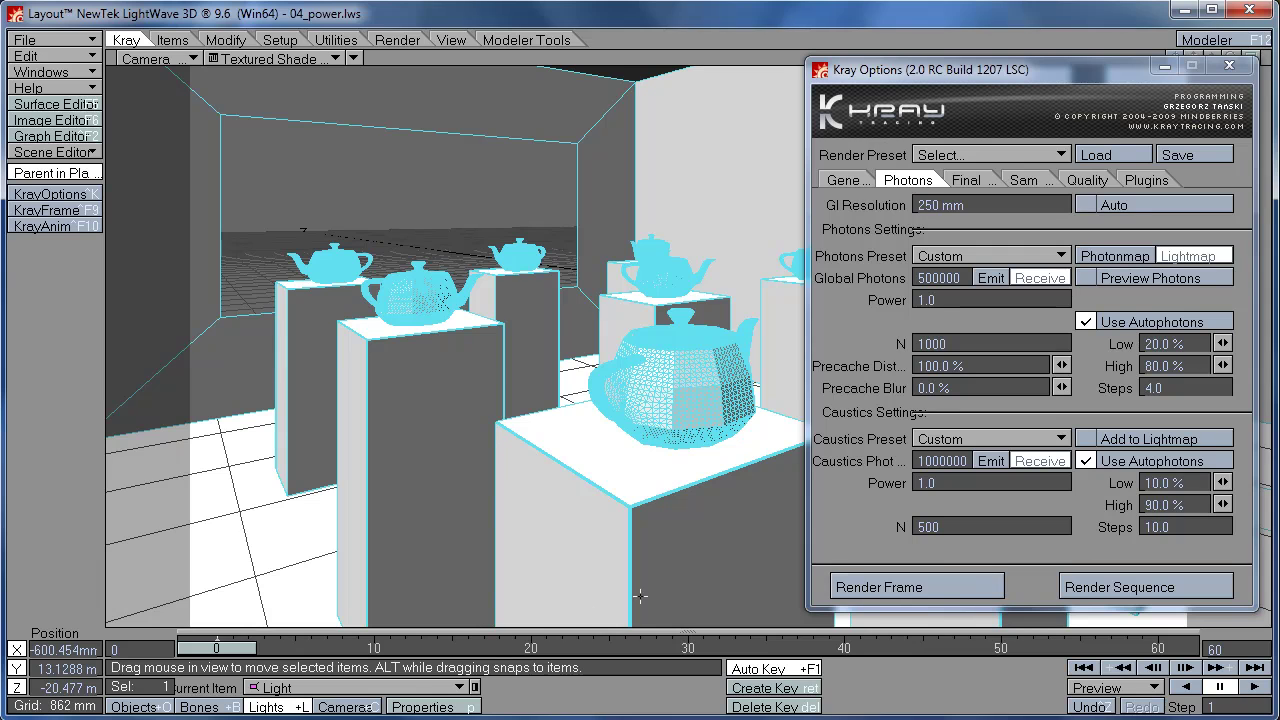
Render frame 0 with Kray with the sun at 150% intensity and view the result
click(460, 700)
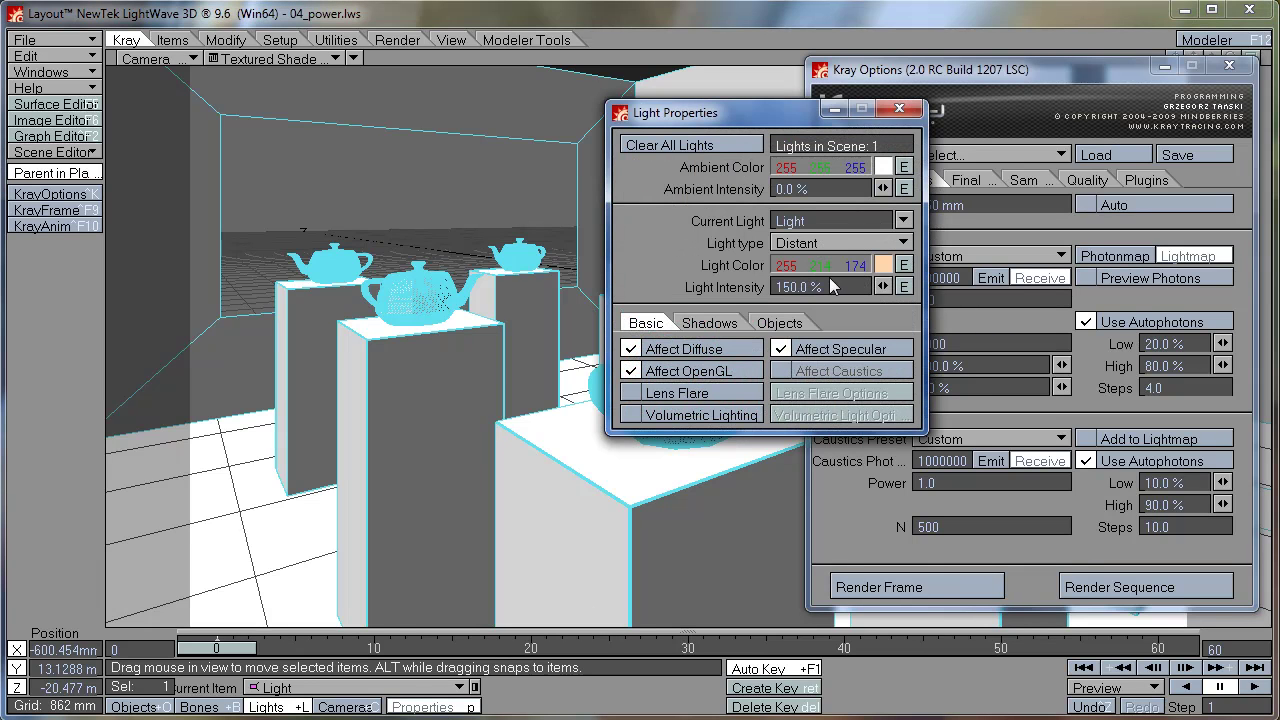
click(920, 585)
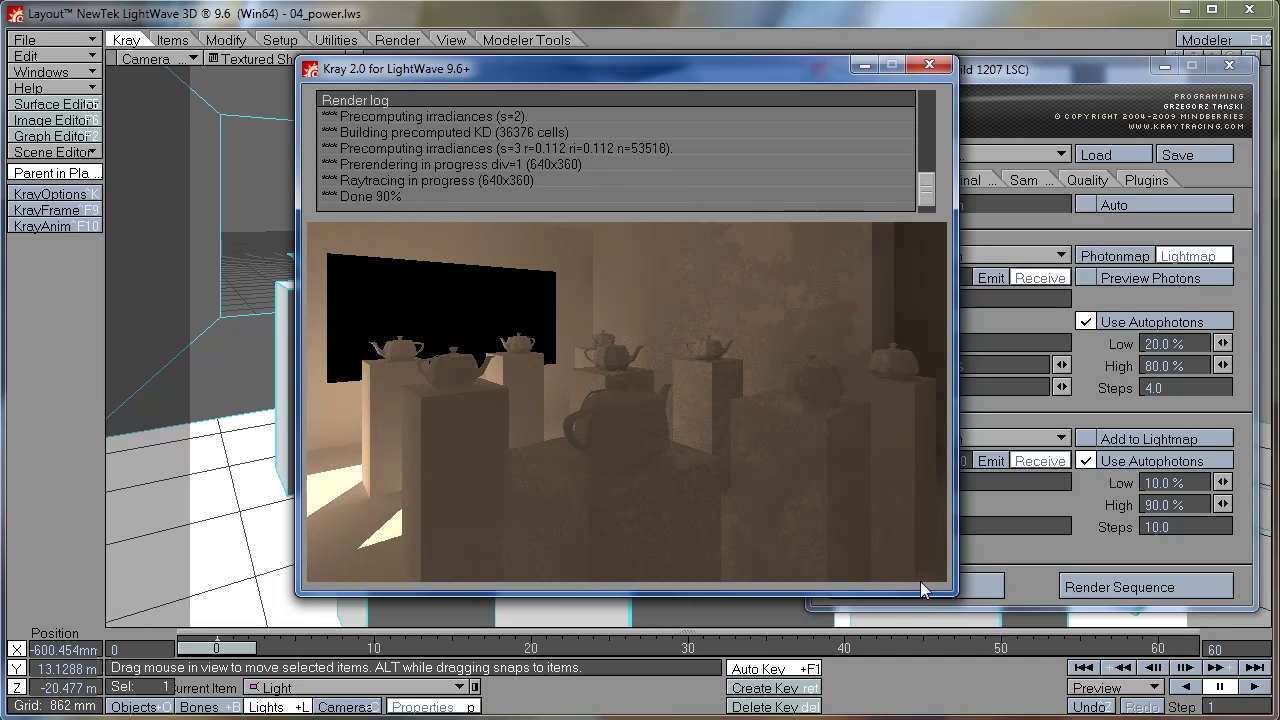
click(930, 66)
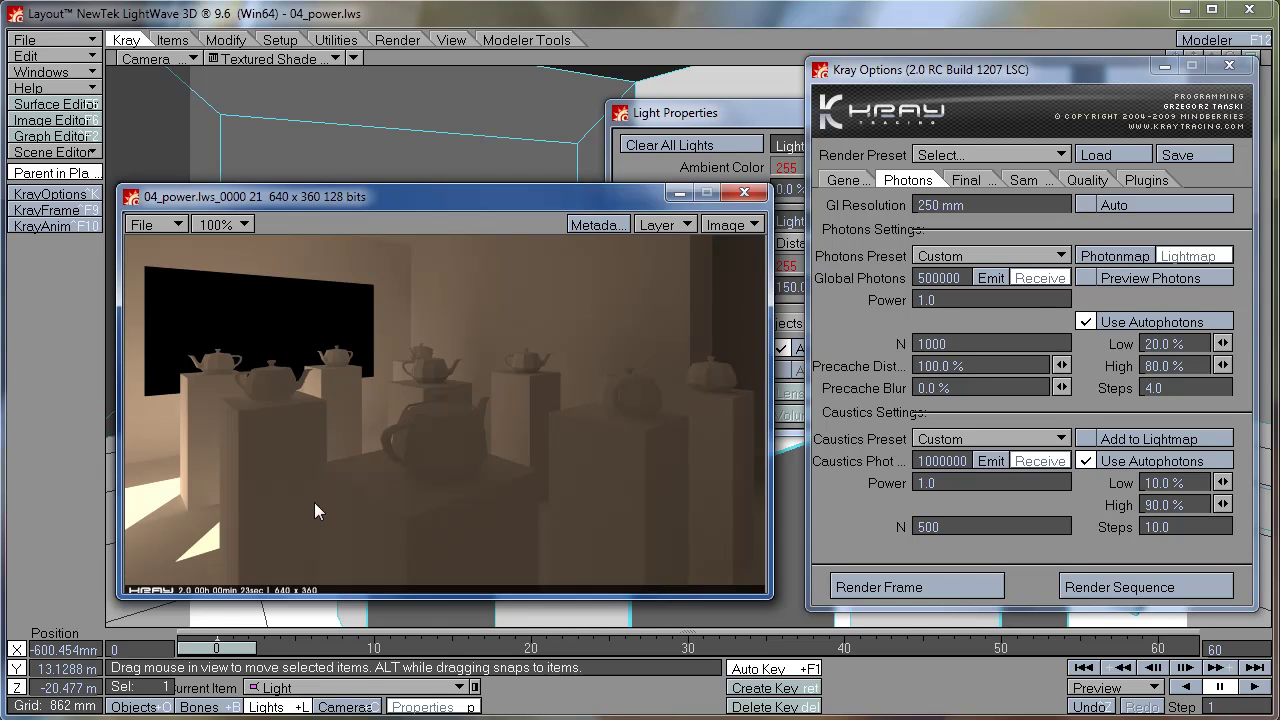
Lower the sun light's intensity to 75%
key(p)
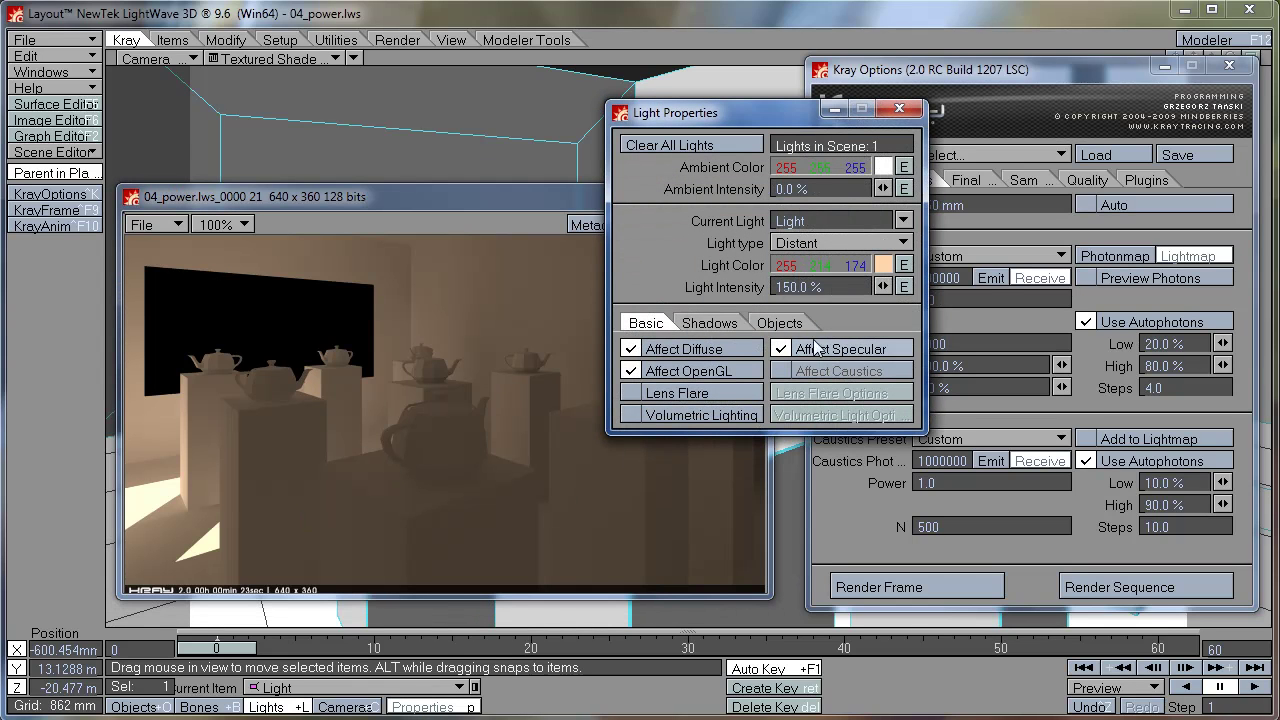
click(820, 287)
text(7)
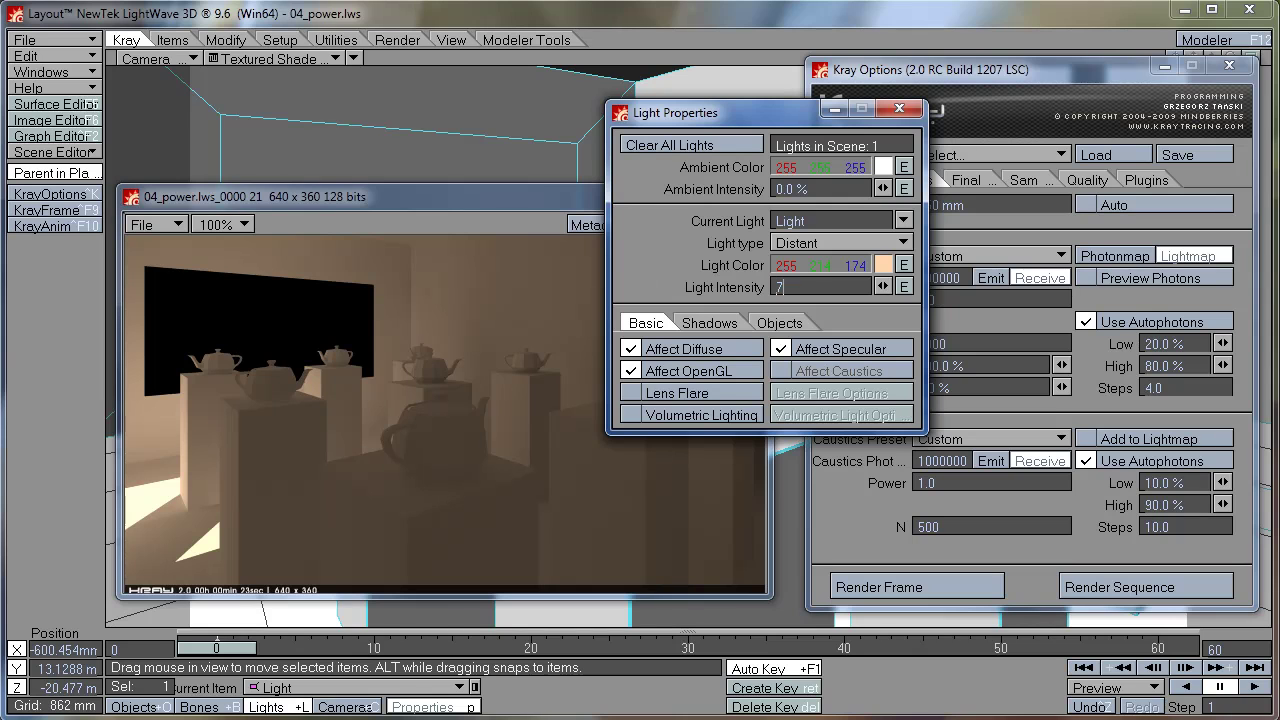
text(5)
click(899, 108)
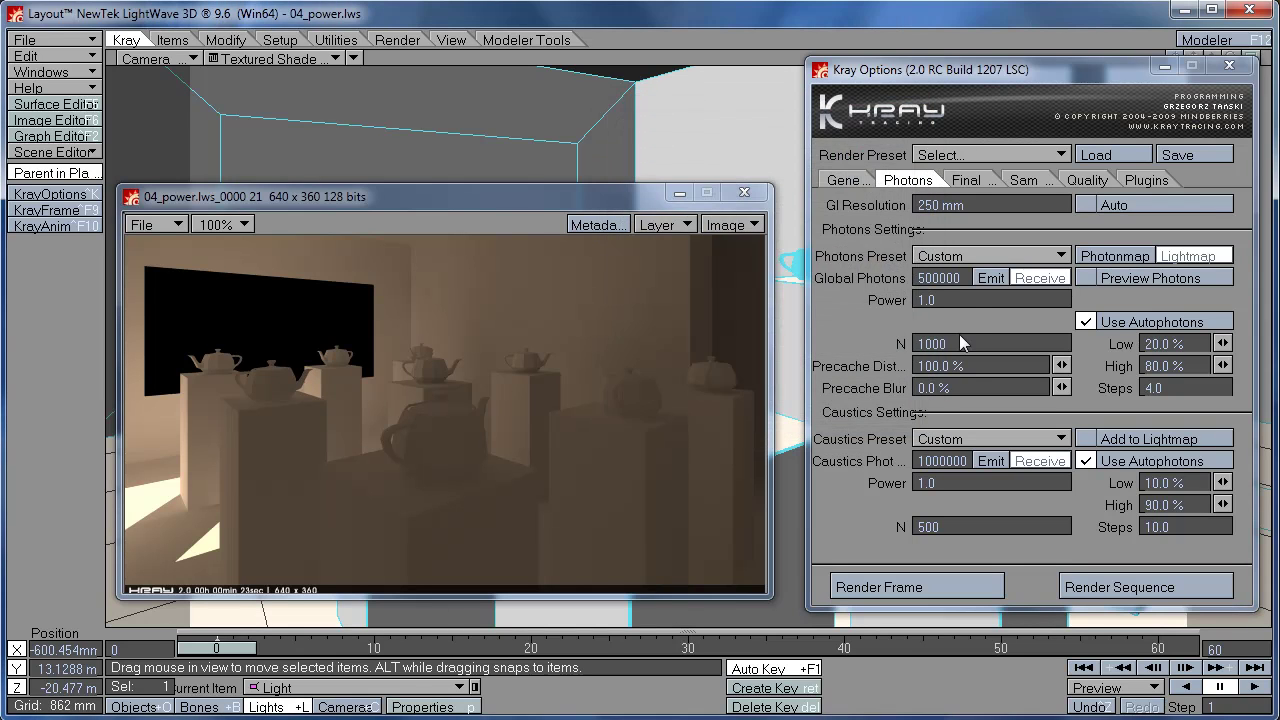
Set Kray's Global Photons Power to 2.0
click(841, 295)
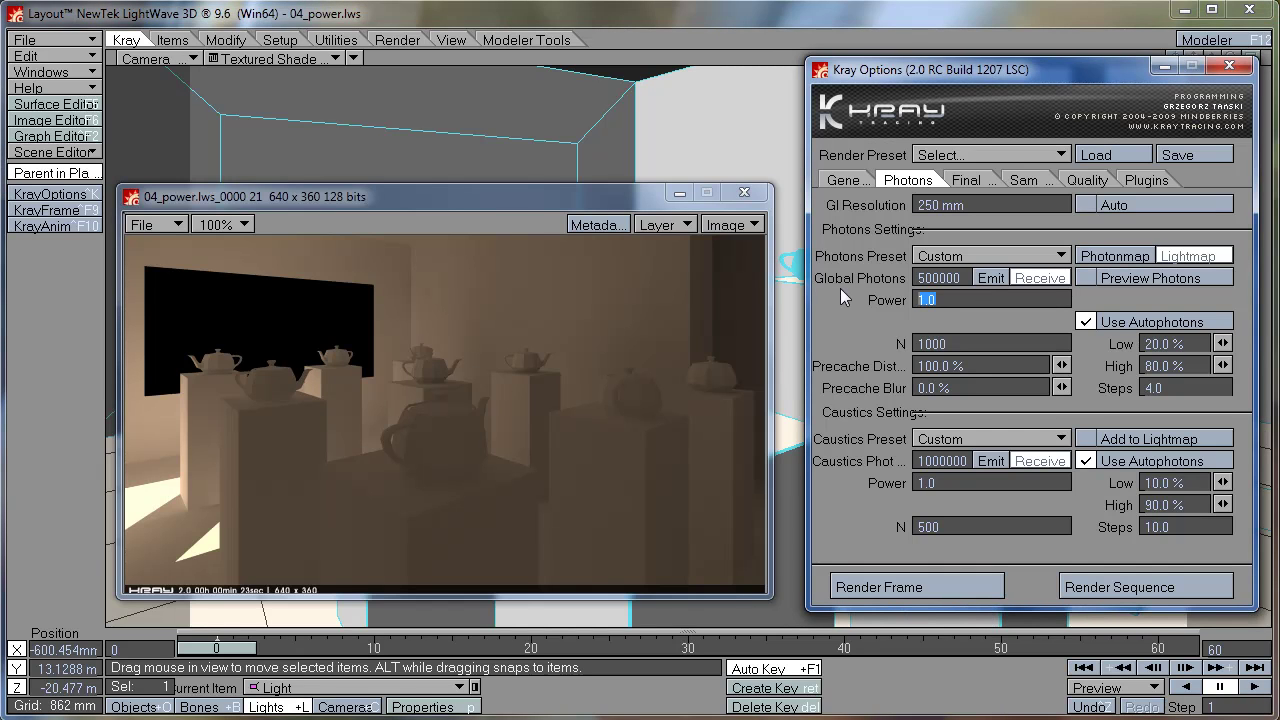
text(2)
key(Return)
Re-render frame 0 with 75% sun intensity and photon Power 2.0
click(677, 350)
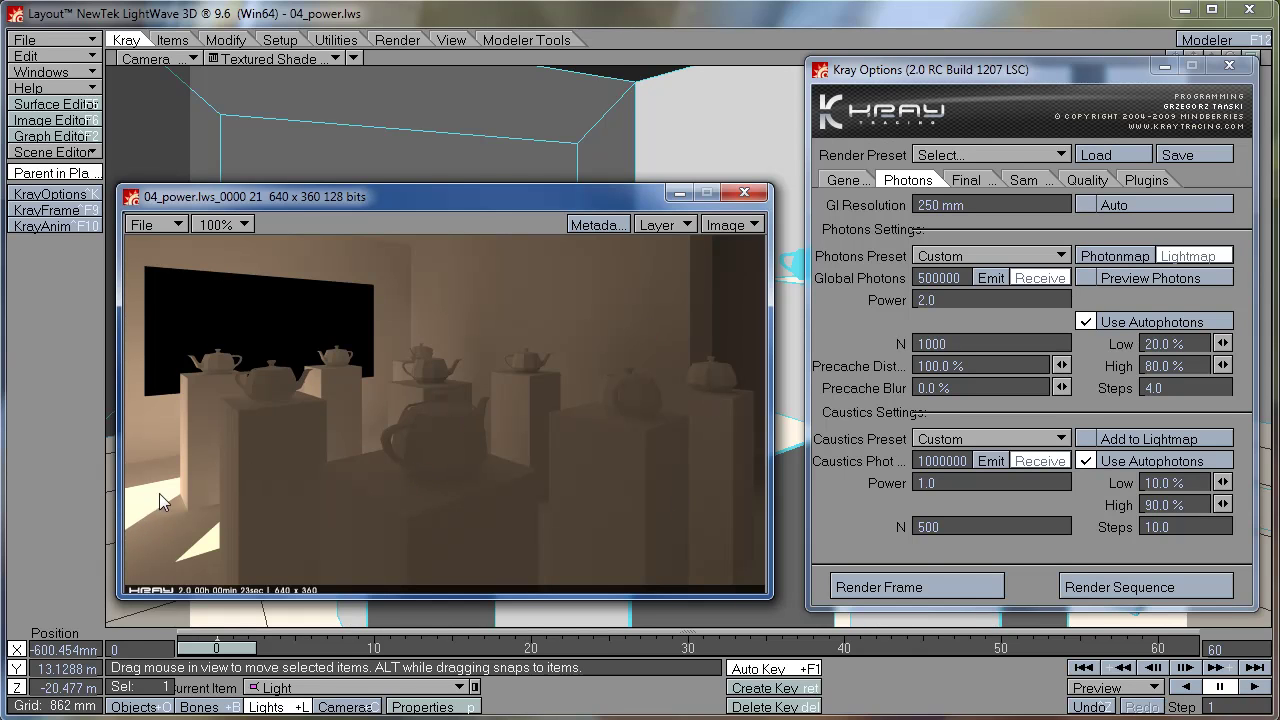
click(931, 584)
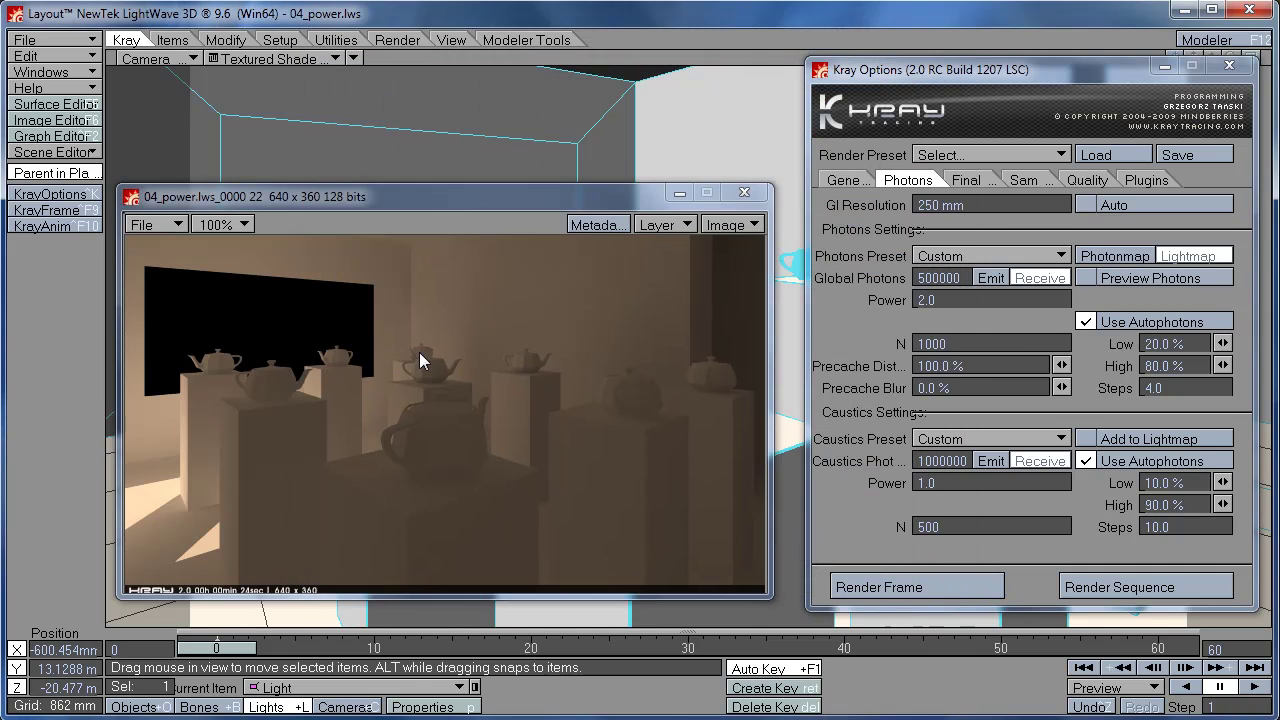
Check pixel brightness in the new render, comparing render 0000 21 with 0000 22
drag(139, 512, 158, 496)
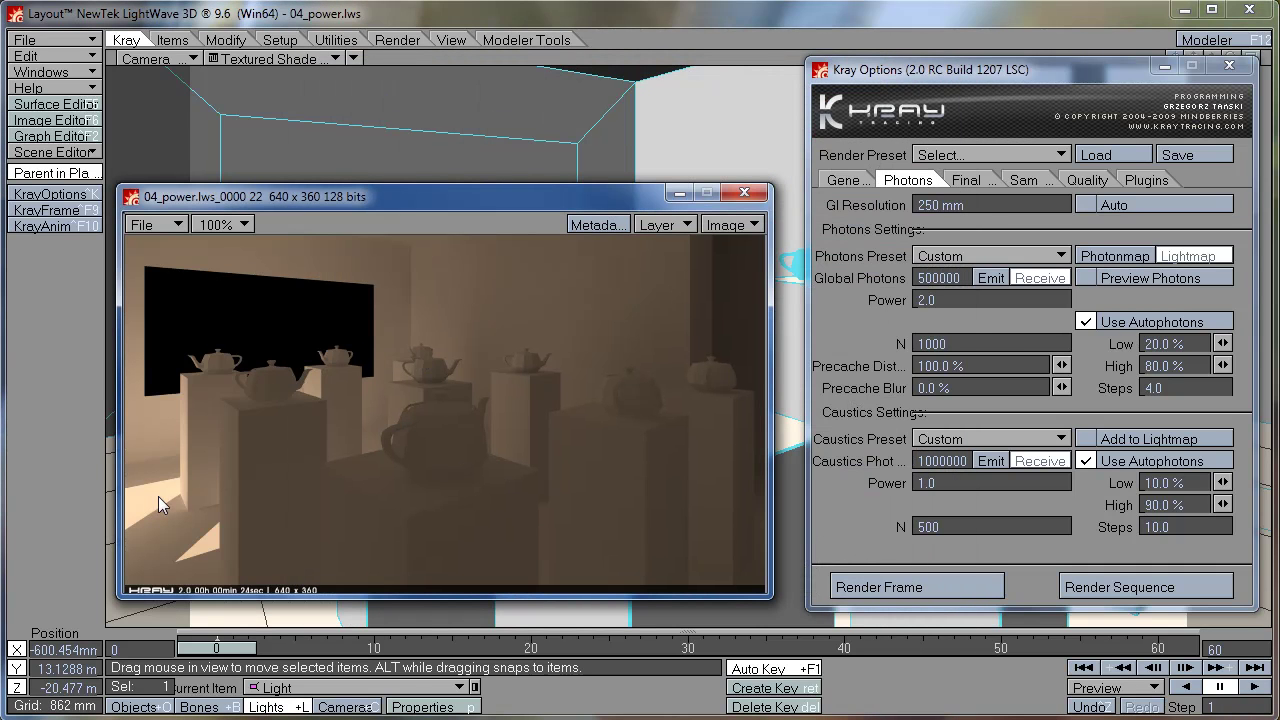
click(656, 232)
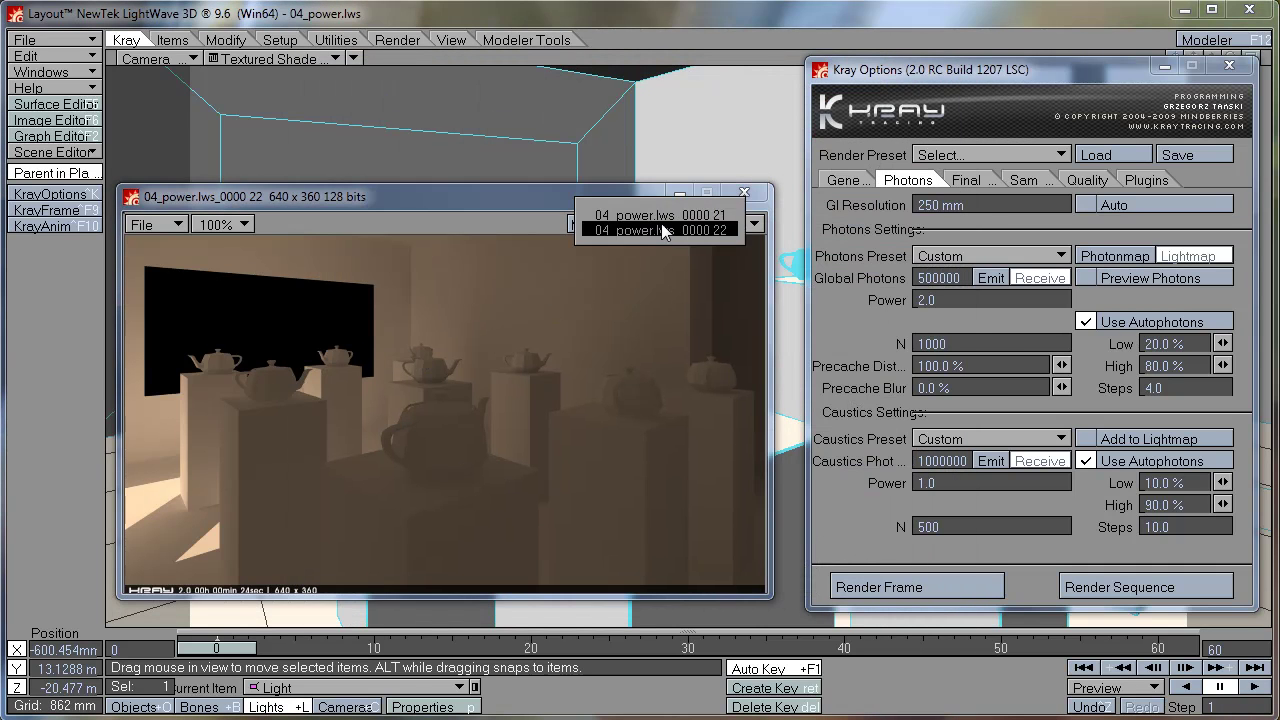
click(661, 226)
click(670, 224)
click(672, 241)
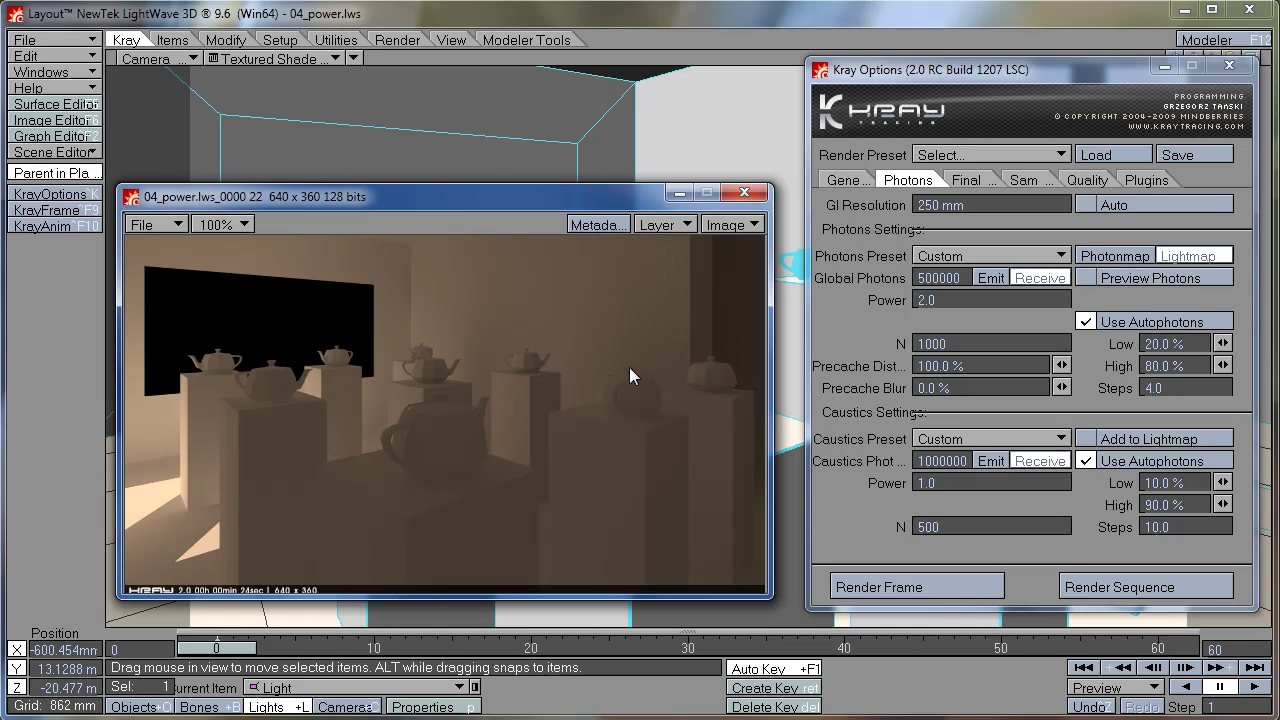
Set the Global Photons Power back to 1.0
click(925, 300)
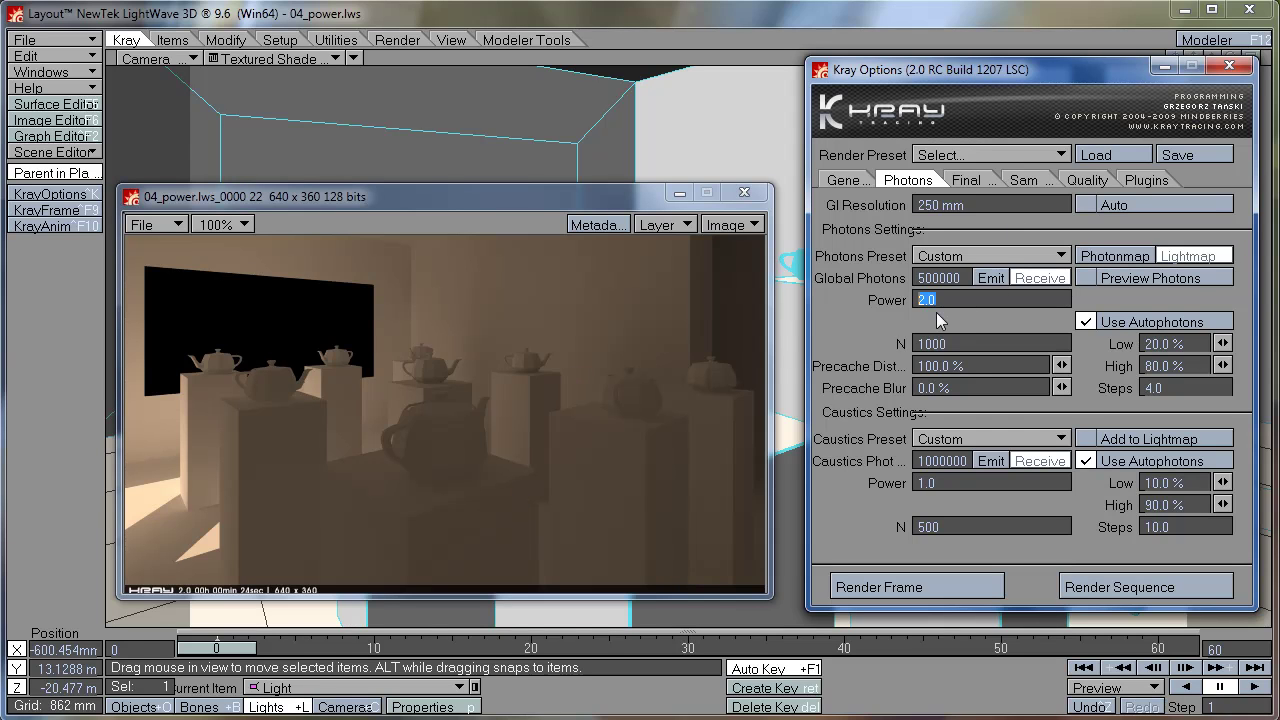
text(1)
key(Return)
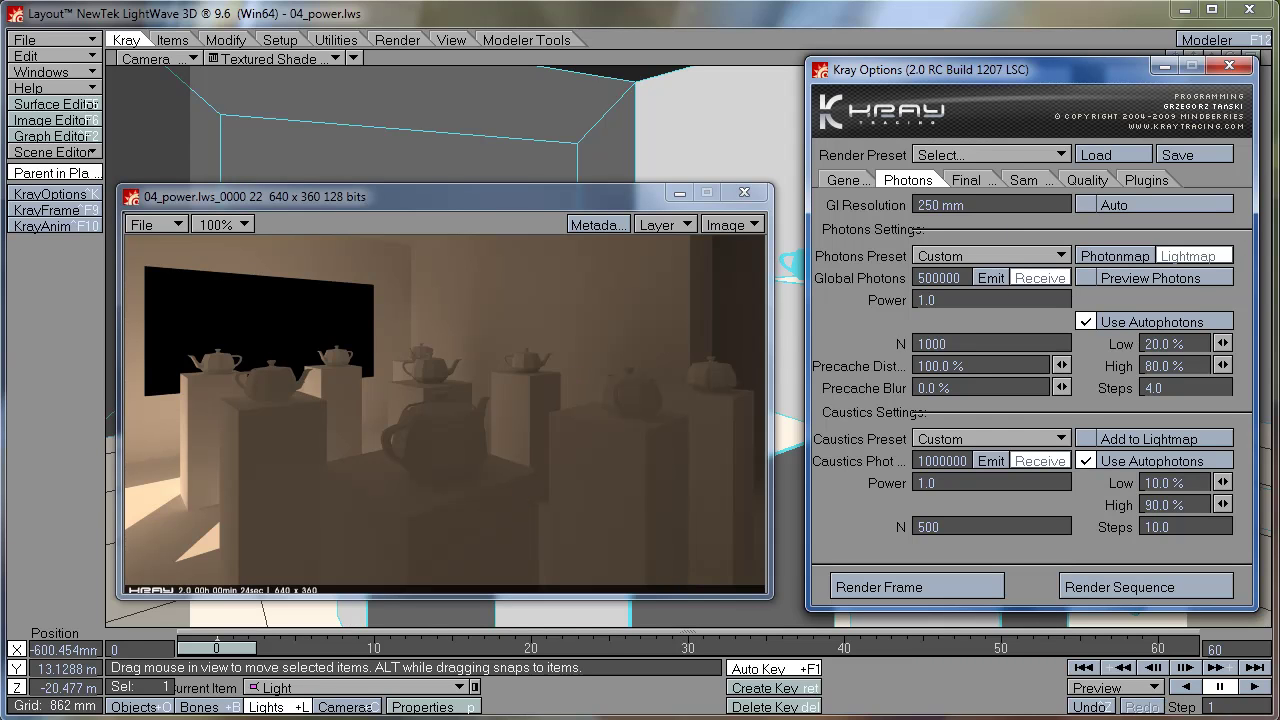